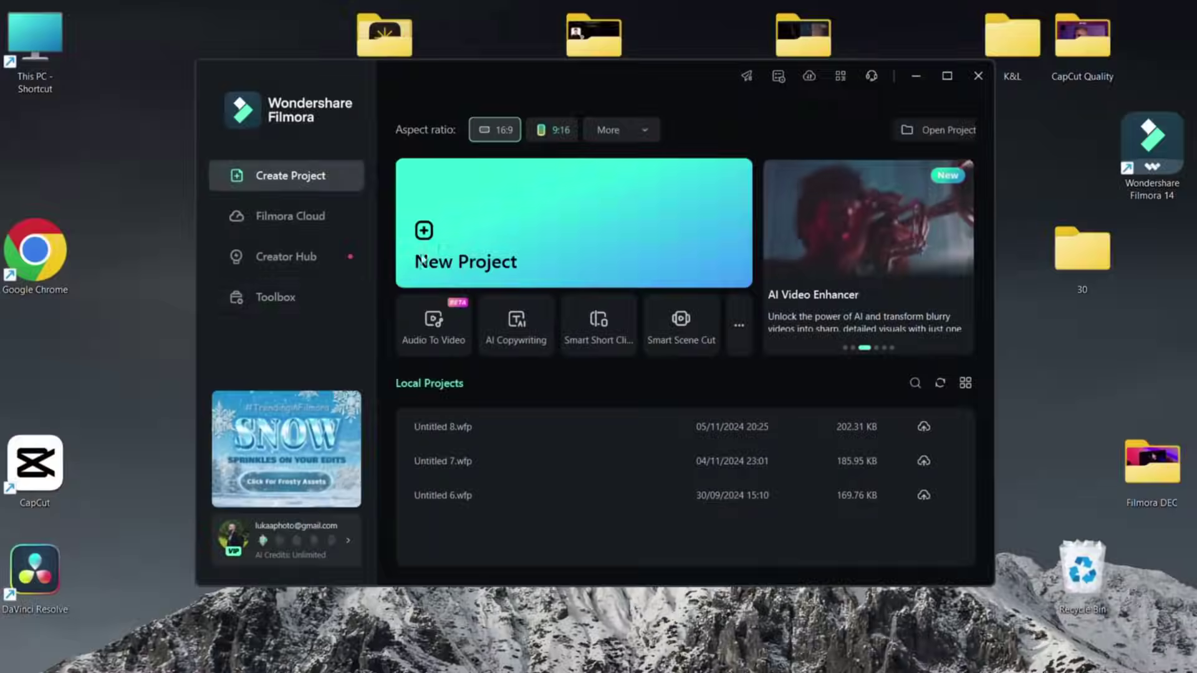
Step: Create a new project, import clip 1A and add it to the Video 1 track
click(439, 245)
click(327, 249)
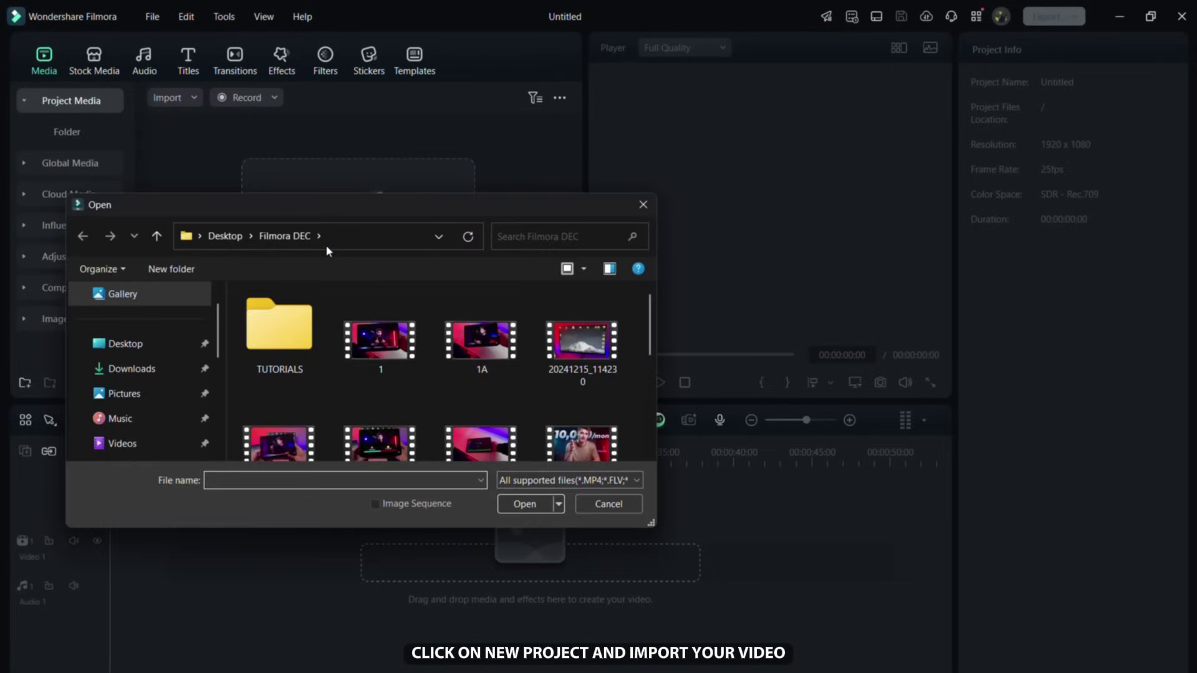
double_click(446, 318)
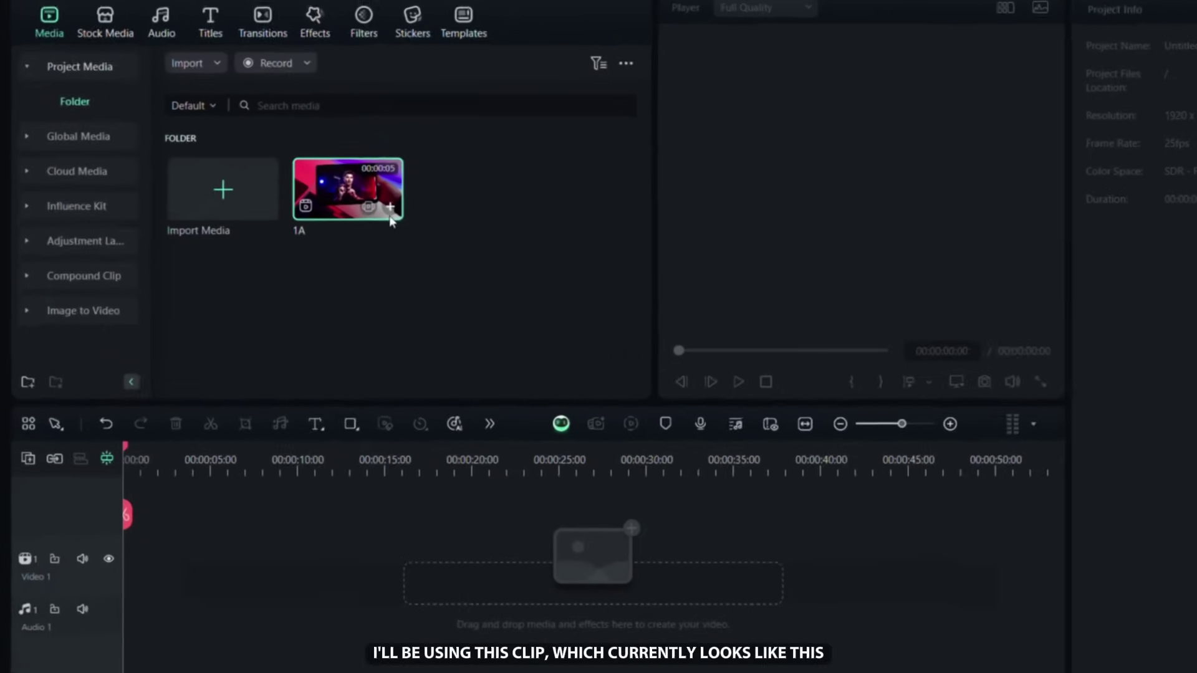
click(389, 209)
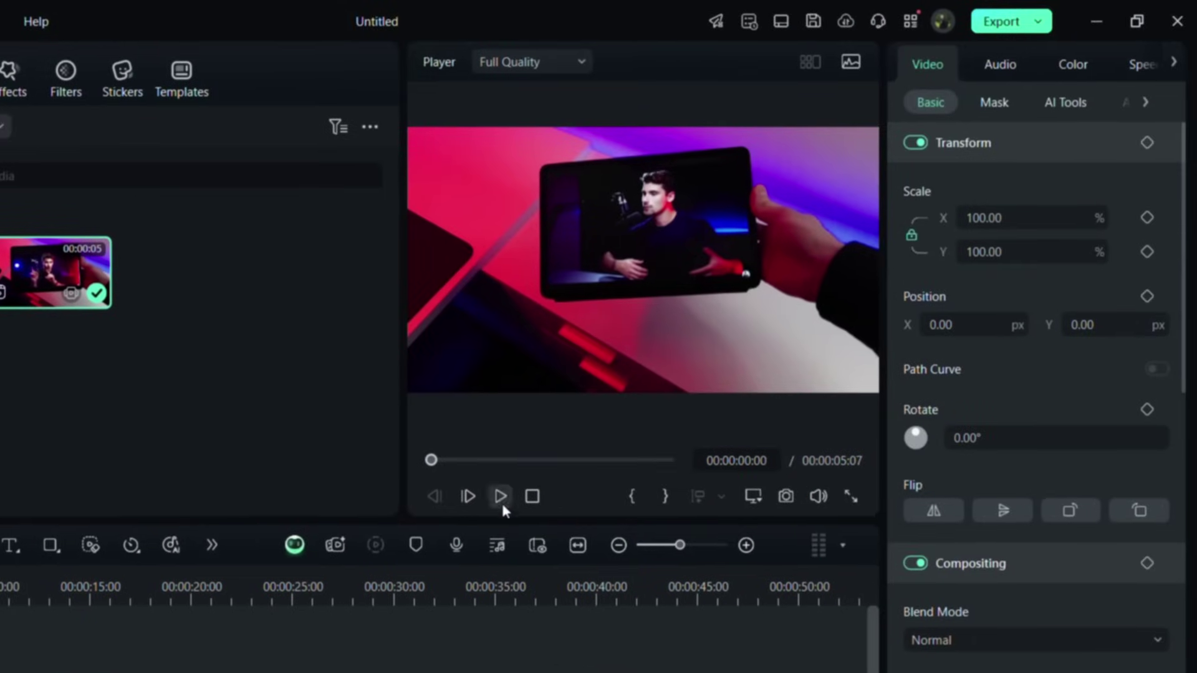
Step: Preview clip 1A, then switch on Planar Tracking under AI Tools with the Advanced tracker
click(856, 380)
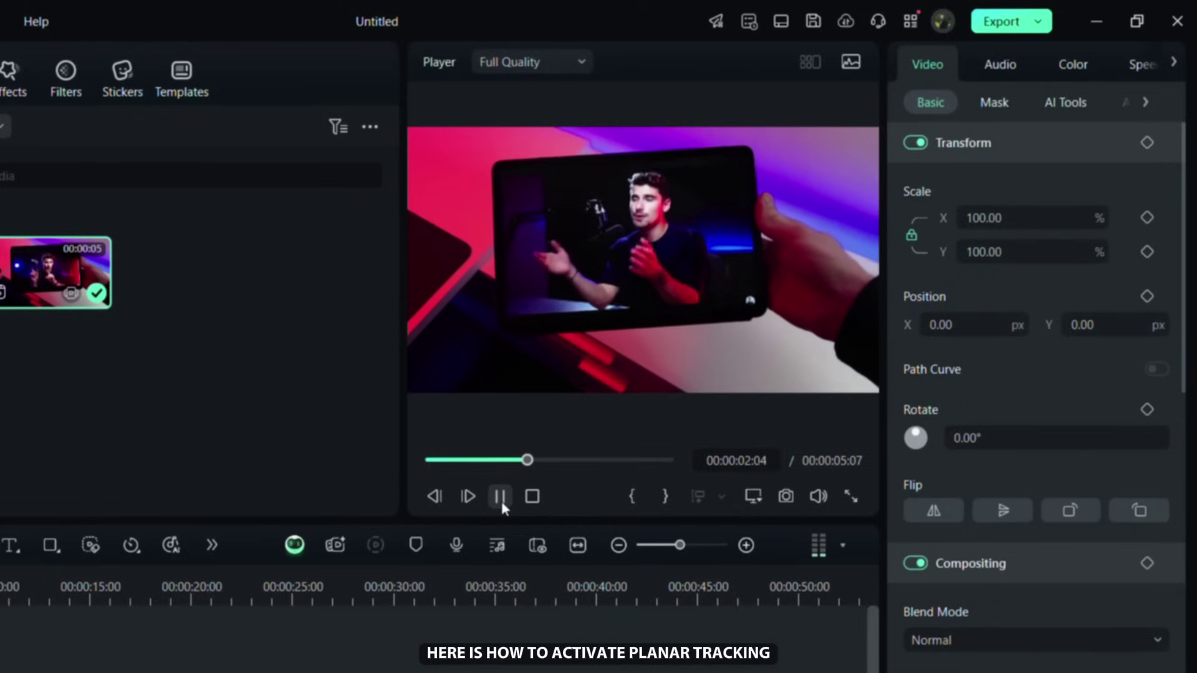
click(501, 498)
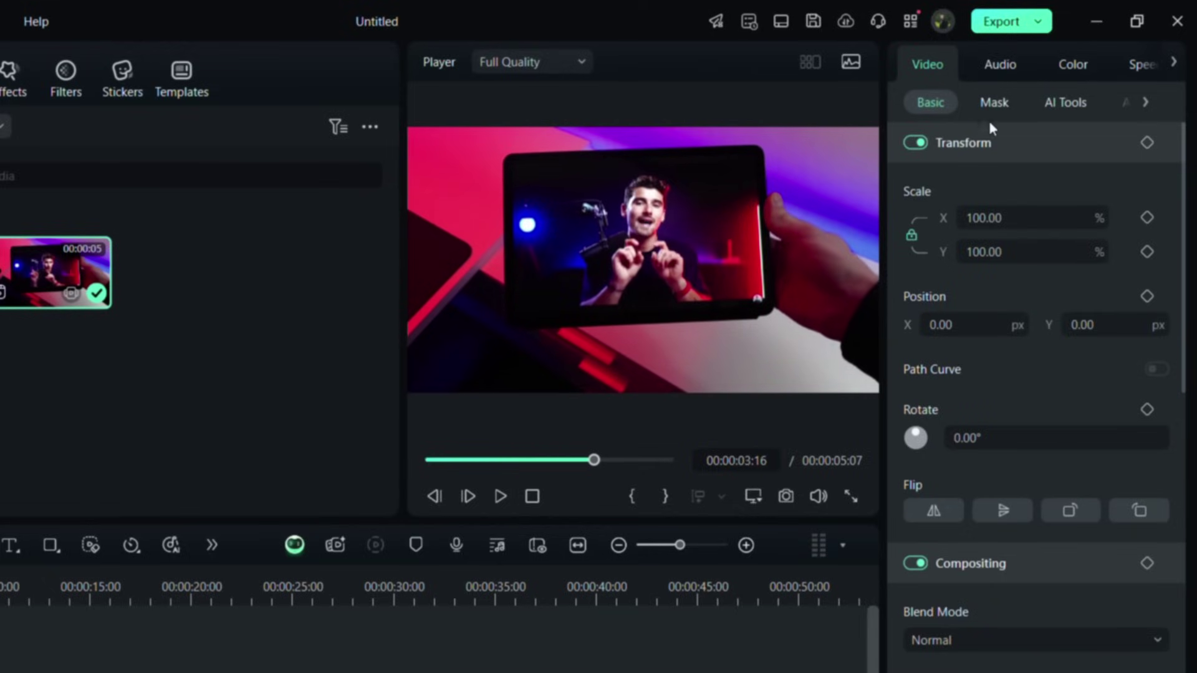
click(1051, 106)
scroll(1030, 454, down, 15)
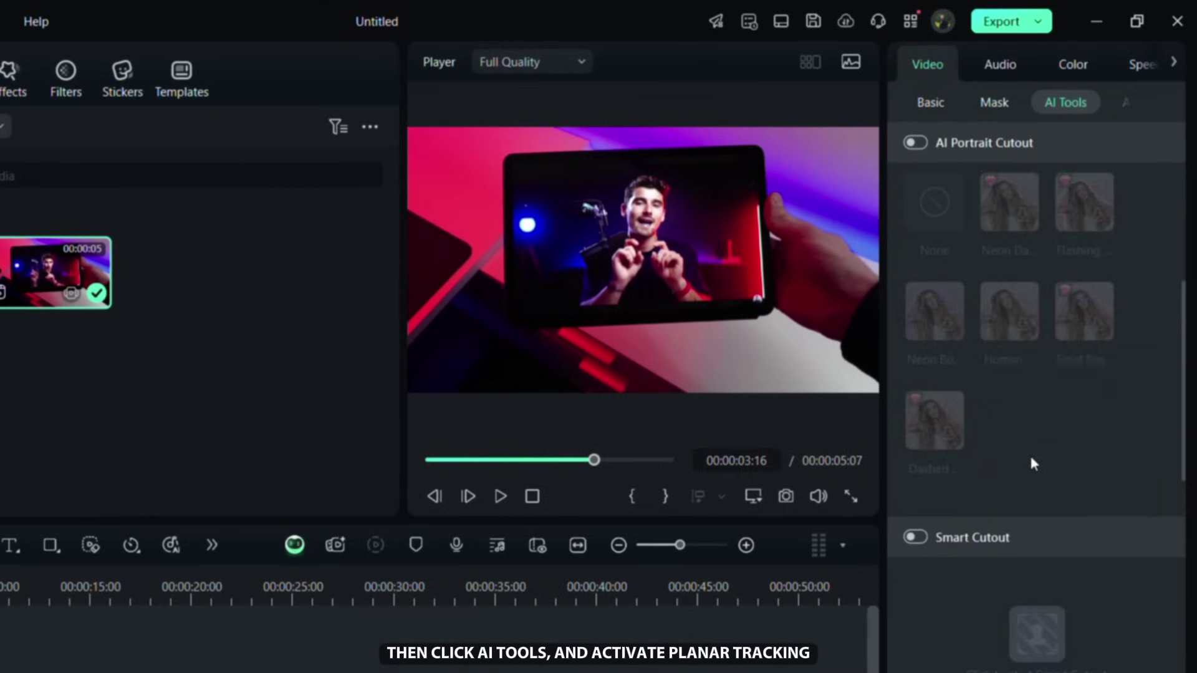
click(918, 401)
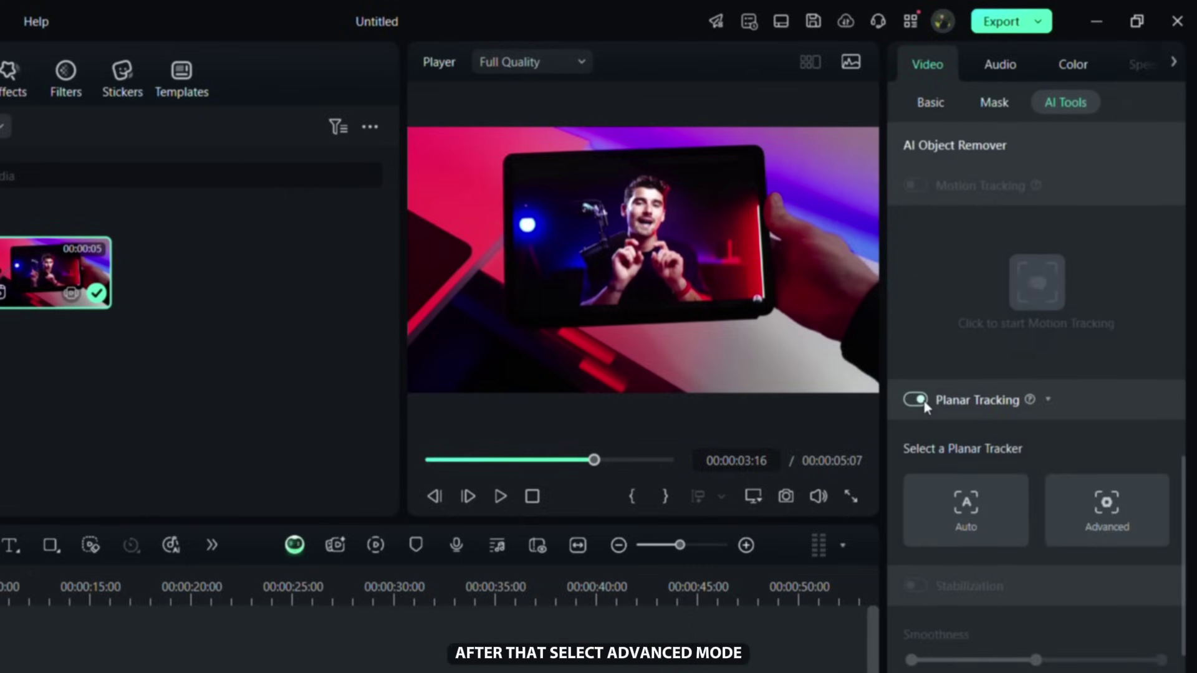
click(1113, 502)
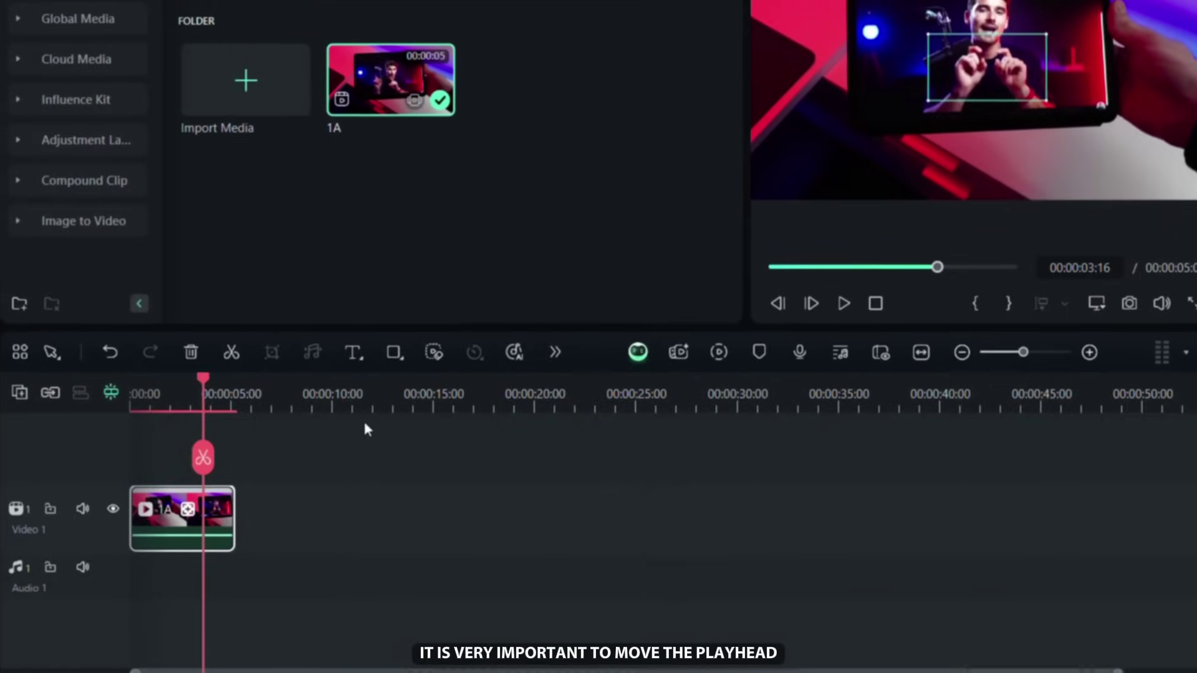
Step: From the clip's start, fit the tracking box to the tablet's four corners and set accuracy to High
drag(219, 383, 102, 383)
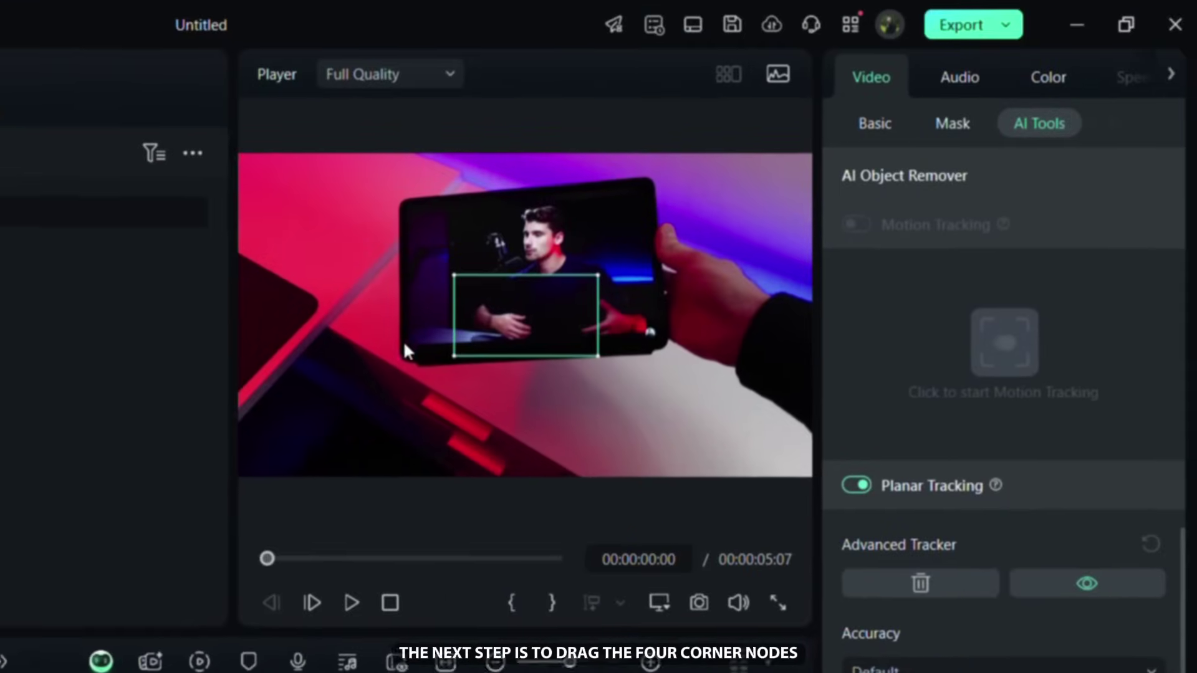
drag(453, 280, 437, 266)
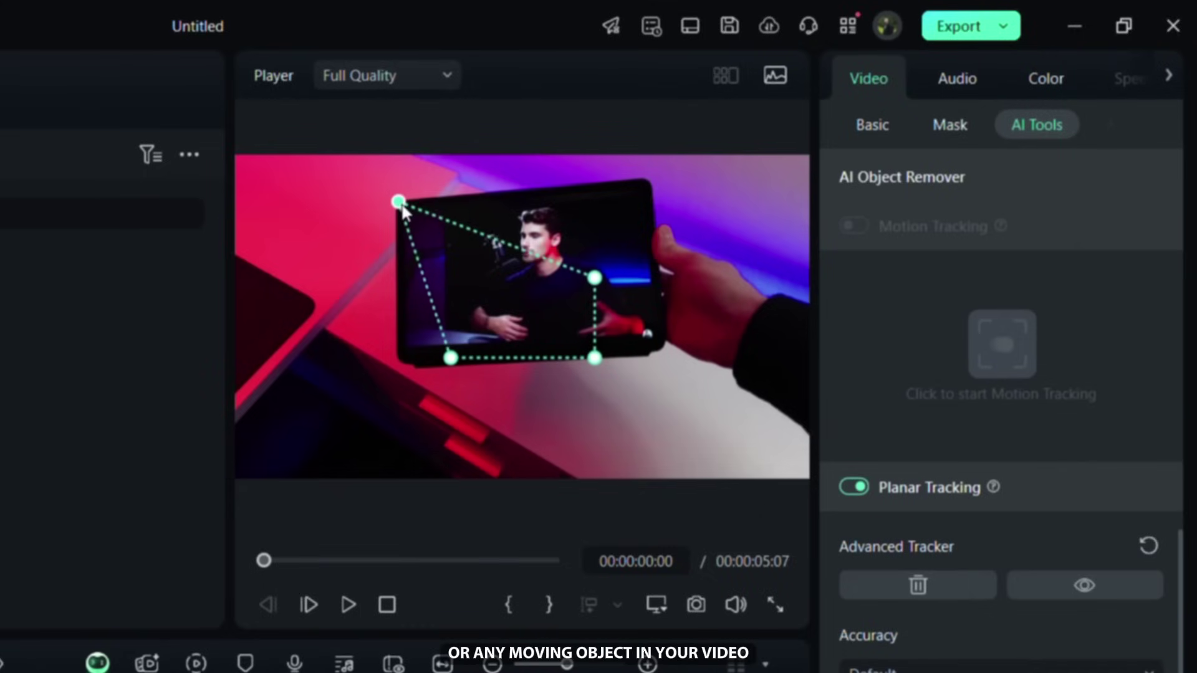
drag(402, 212, 400, 207)
drag(595, 277, 643, 183)
drag(595, 358, 653, 348)
drag(450, 358, 405, 372)
click(964, 391)
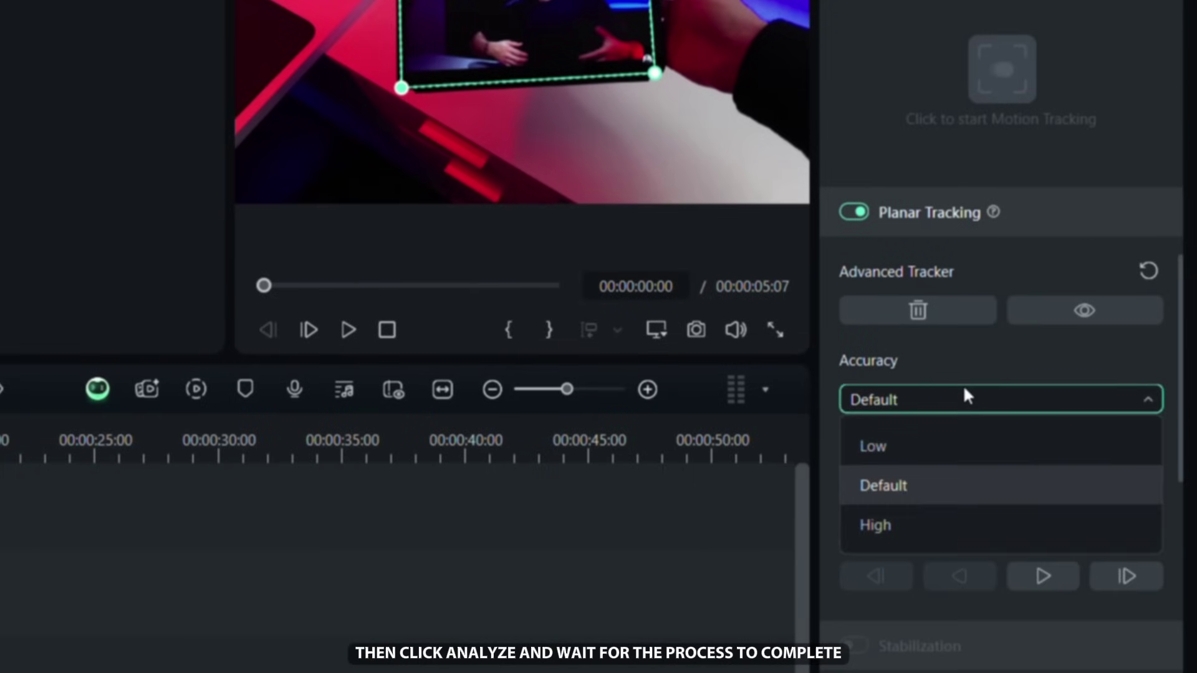
click(975, 521)
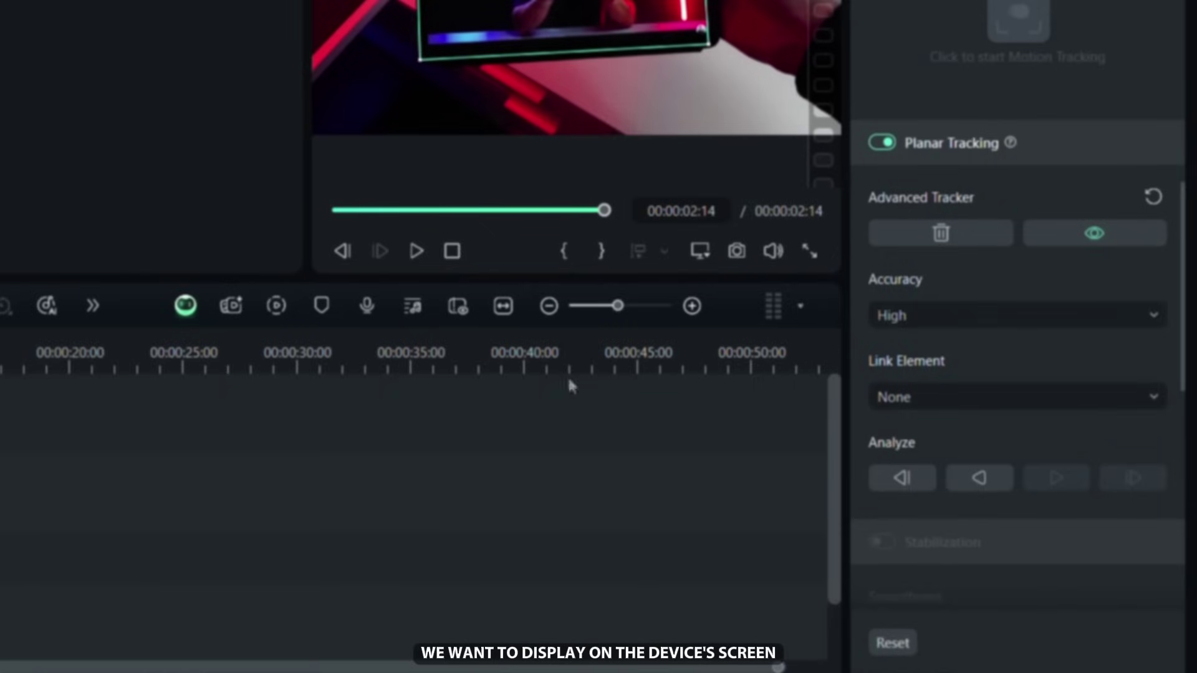
Step: Link VIDEO 1 from the computer to the tracker and trim it to 00:00:02:22
click(938, 393)
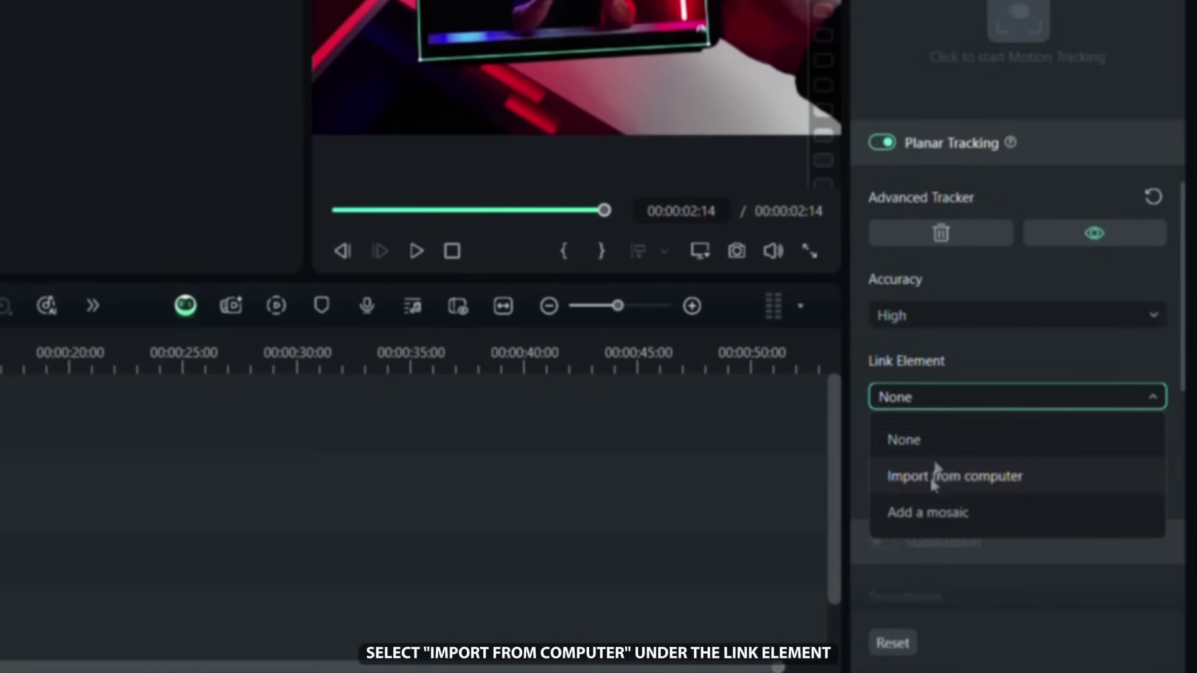
click(929, 477)
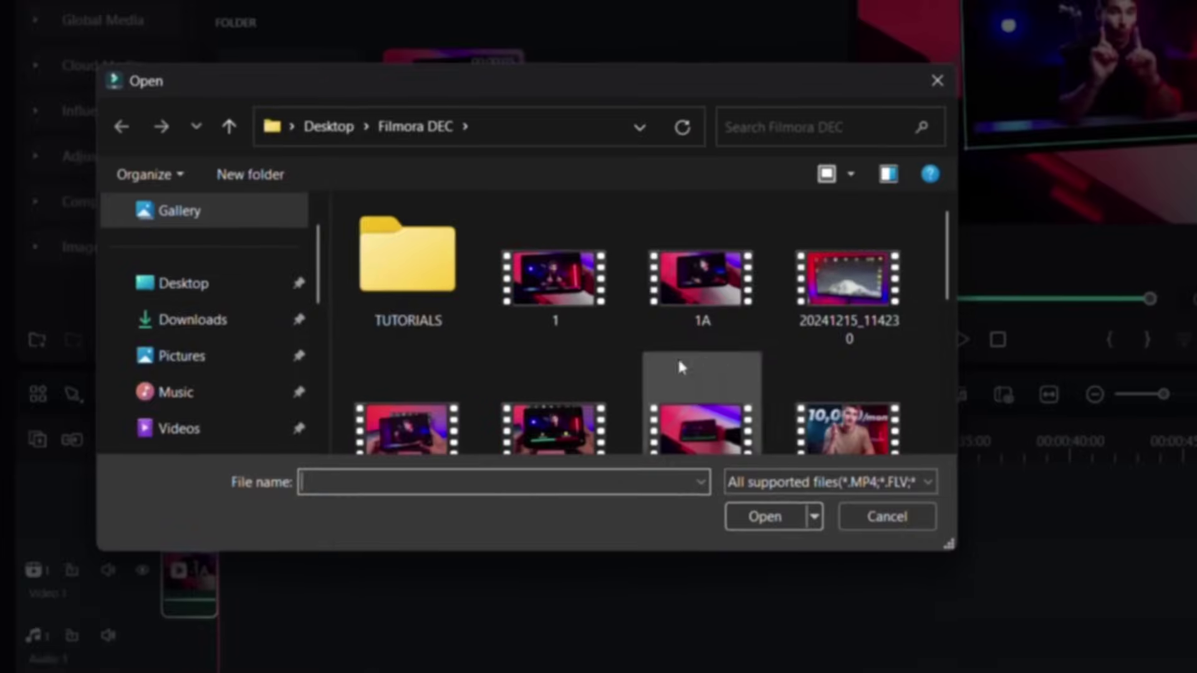
scroll(661, 362, down, 5)
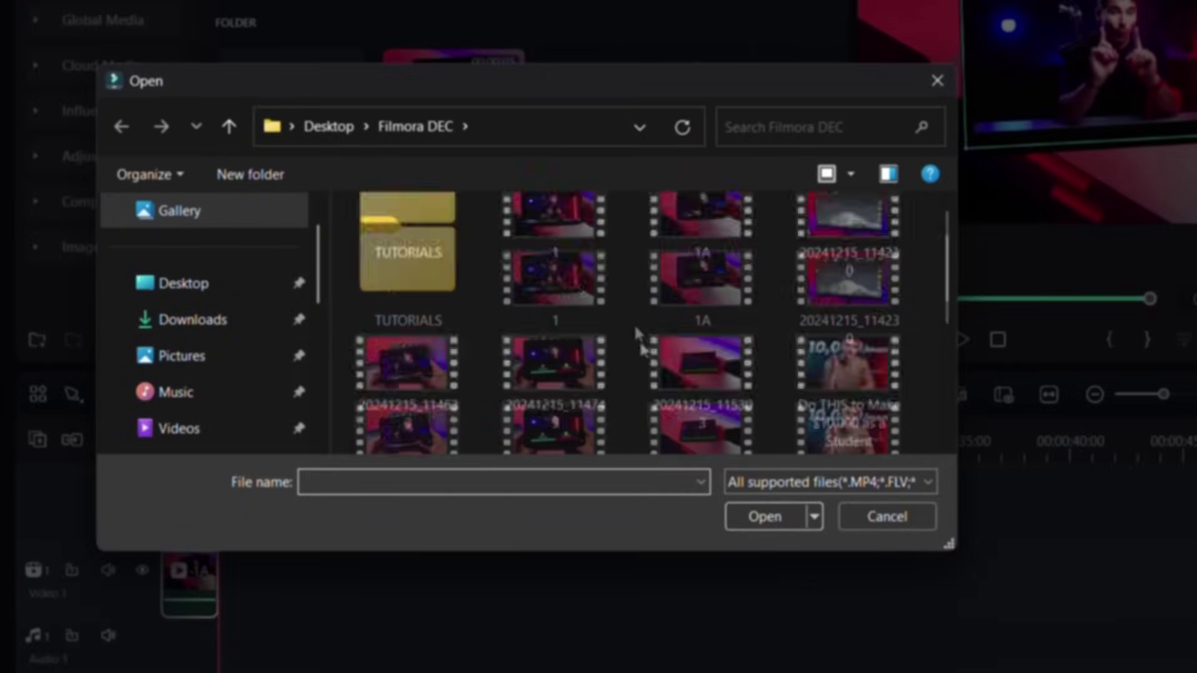
double_click(363, 402)
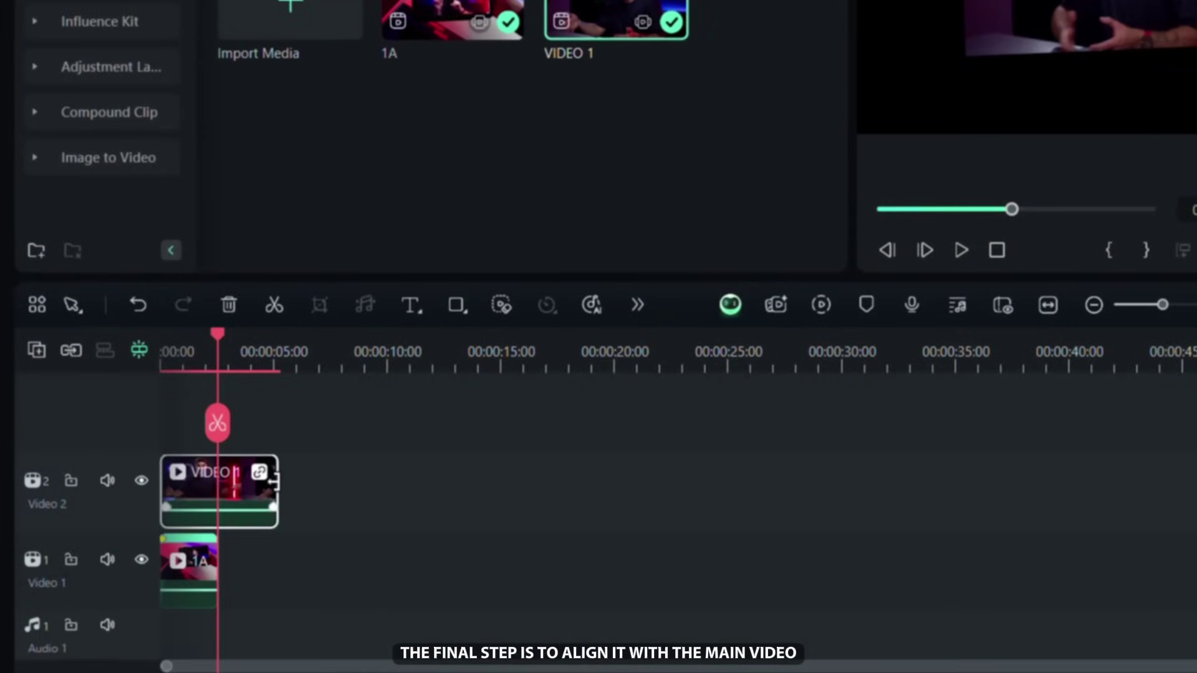
drag(274, 482, 214, 532)
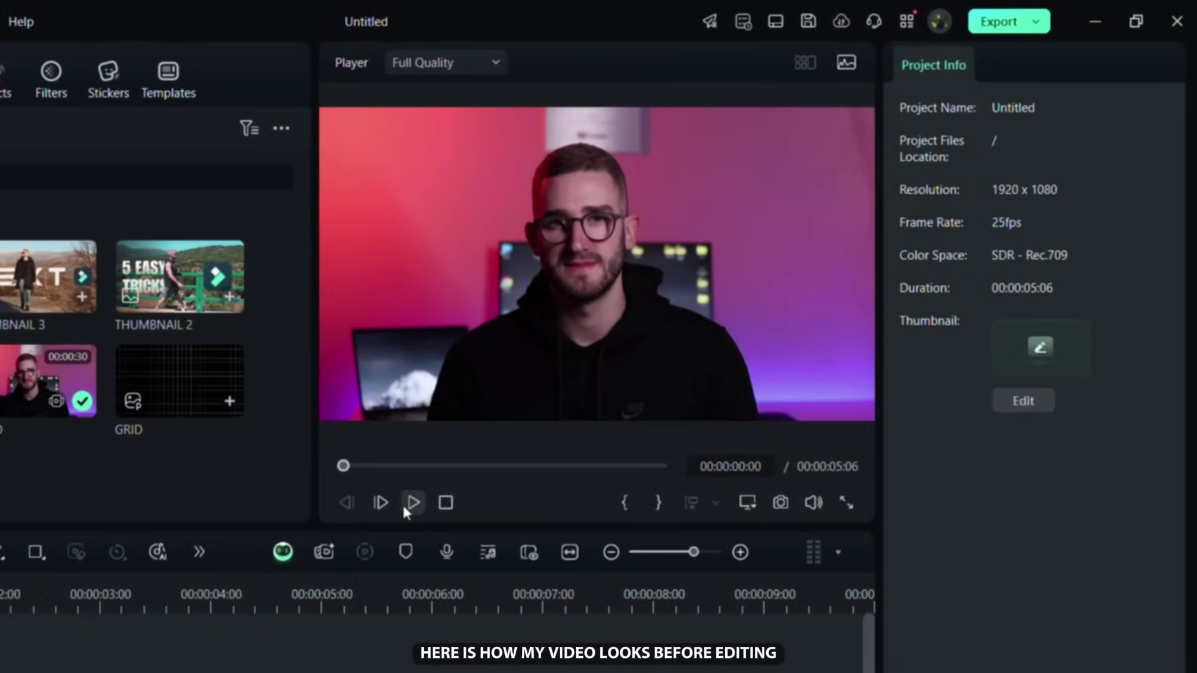
Step: Place the GRID image on a new track above INTRO and extend it to INTRO's length
click(601, 382)
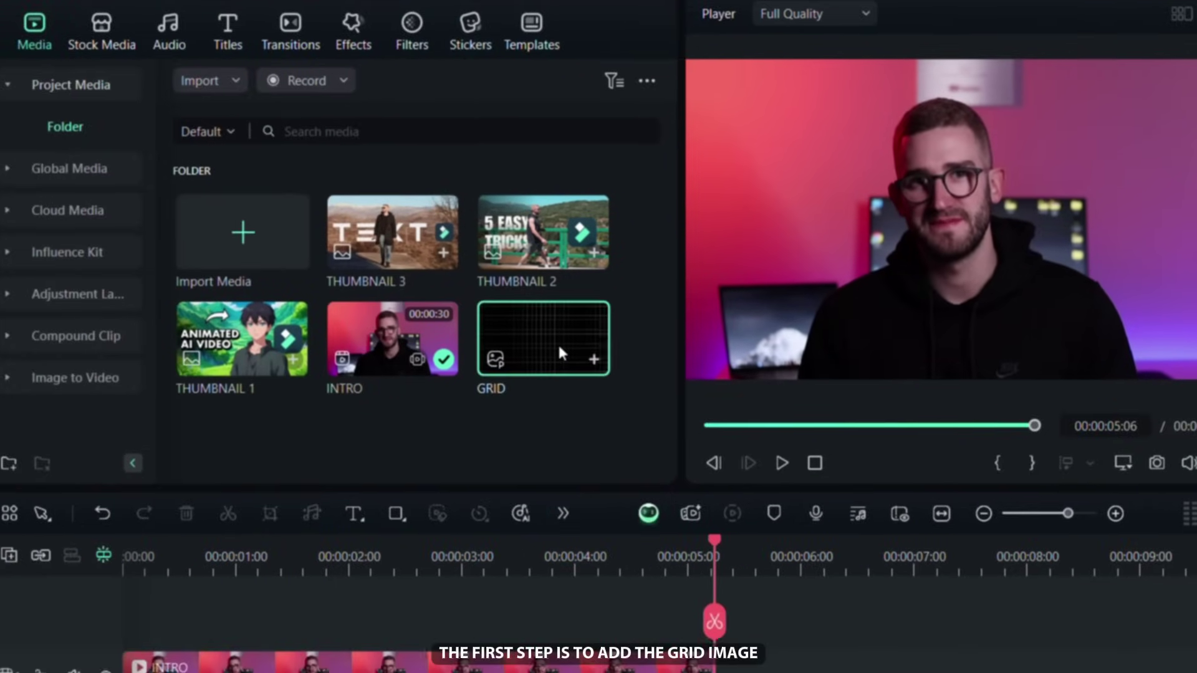
drag(476, 351, 46, 611)
drag(151, 488, 162, 492)
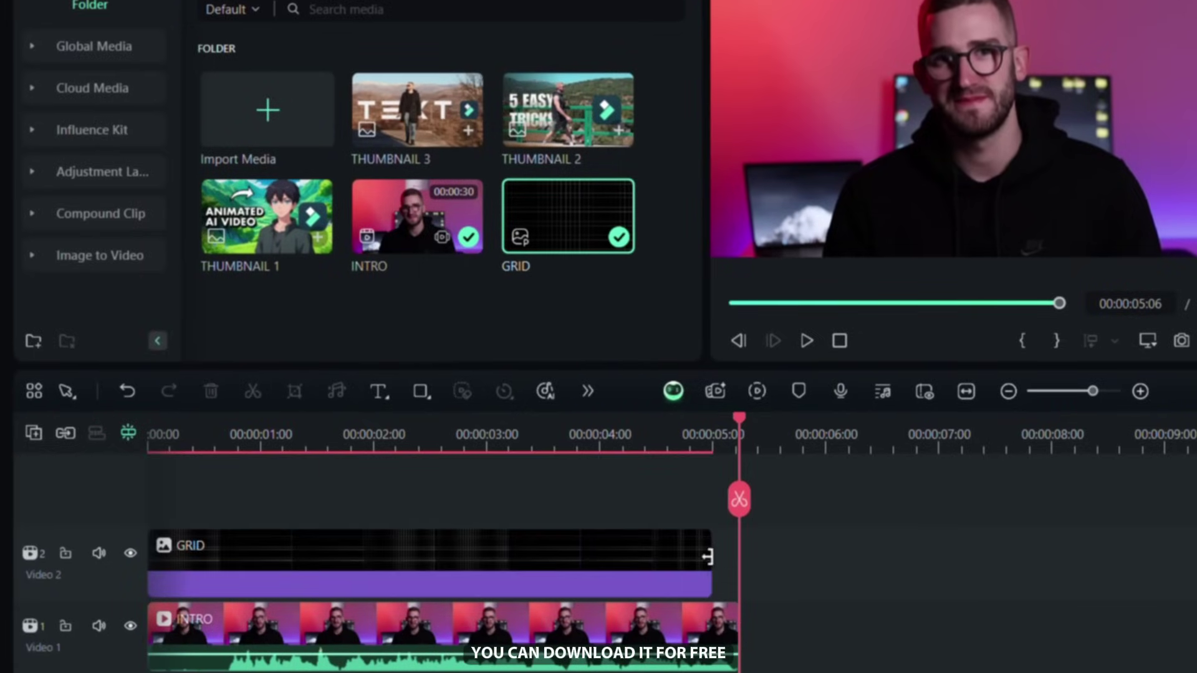
drag(707, 557, 738, 561)
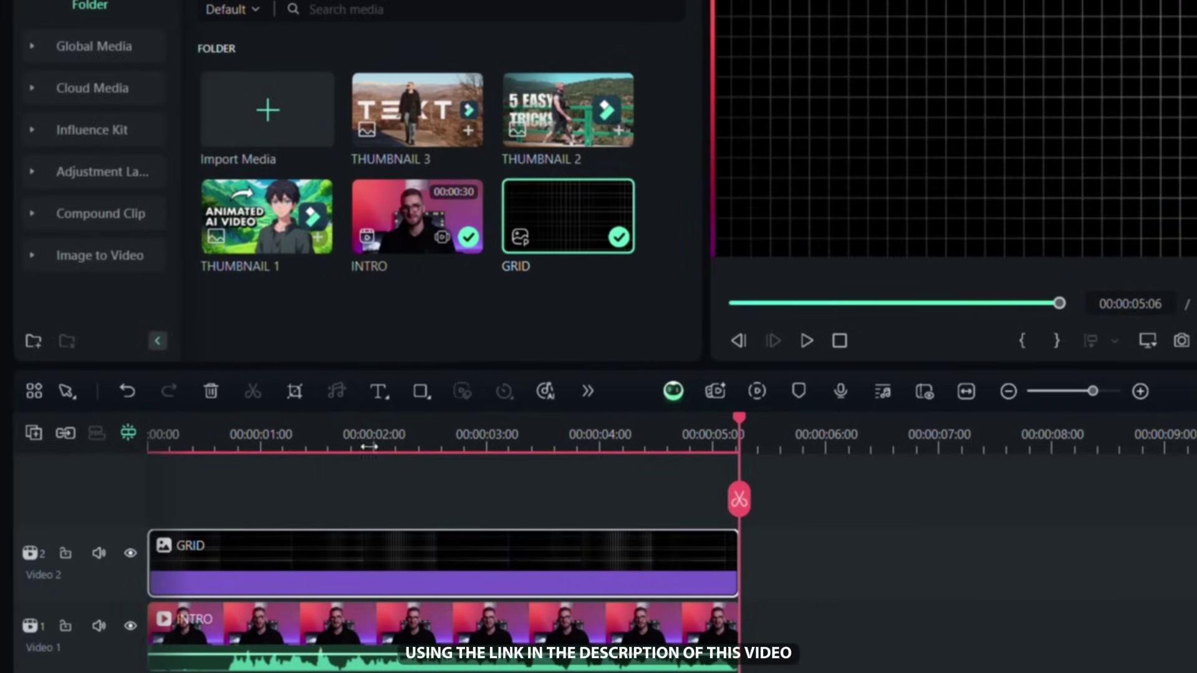
Step: Split the GRID clip at 00:00:01:19 and select the first piece
click(342, 447)
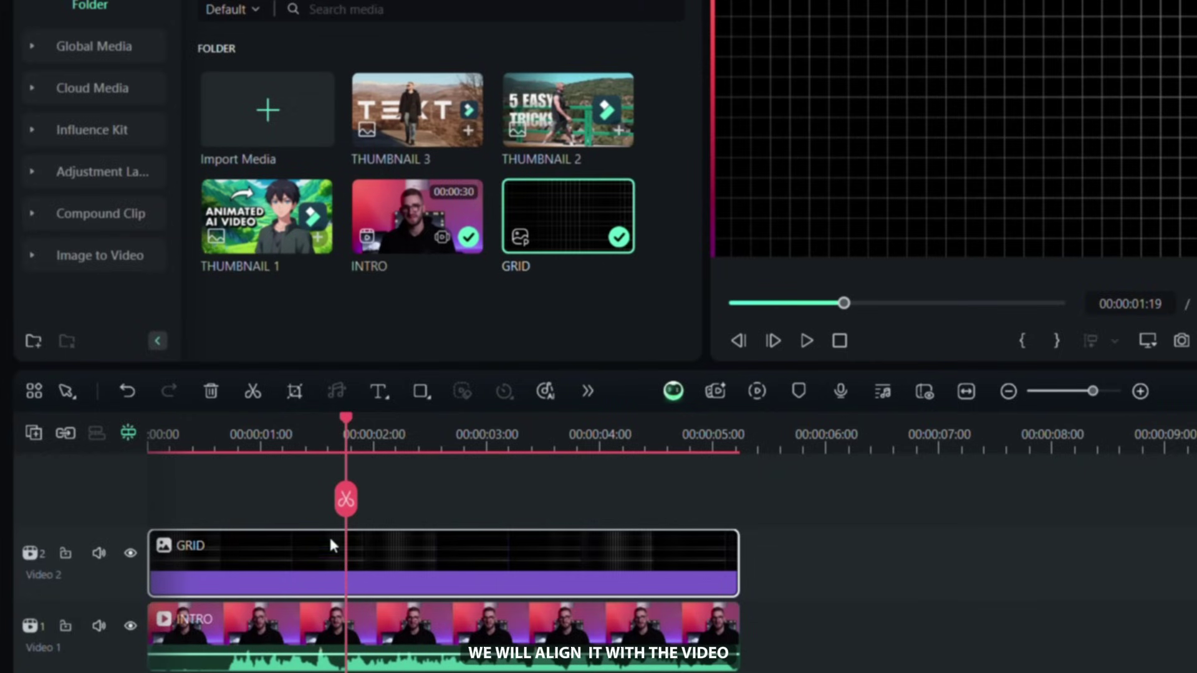
click(346, 511)
click(320, 551)
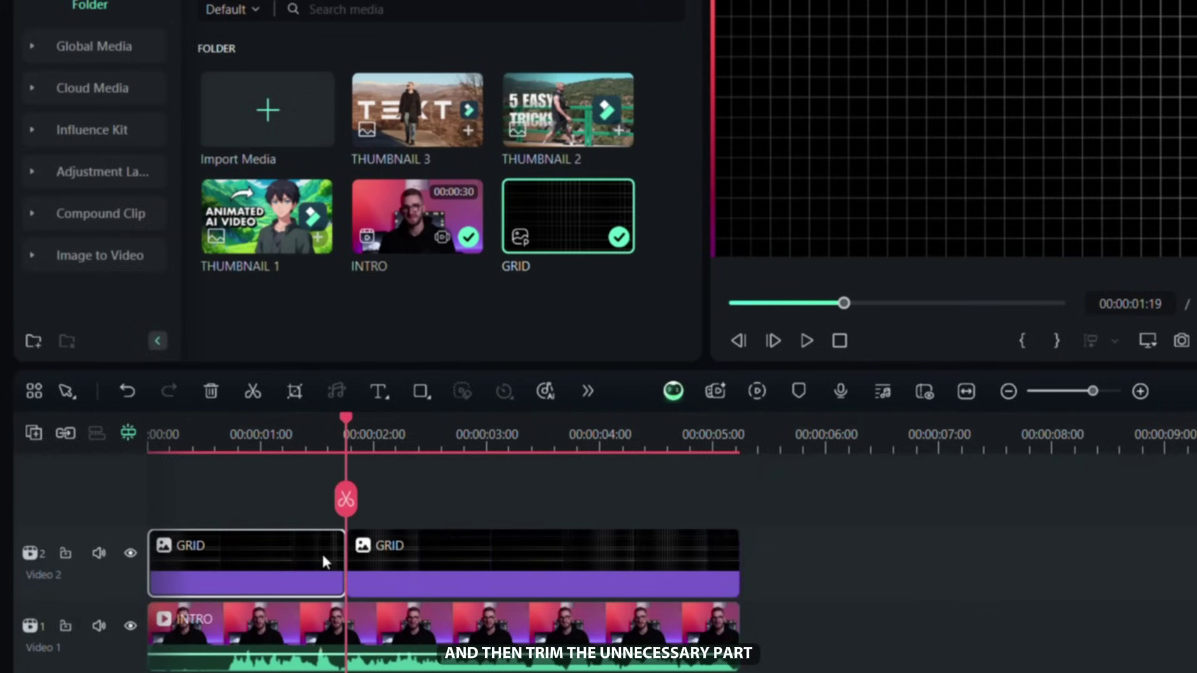
Step: Delete the first GRID piece and scale the remaining grid to 111%
key(Delete)
click(455, 568)
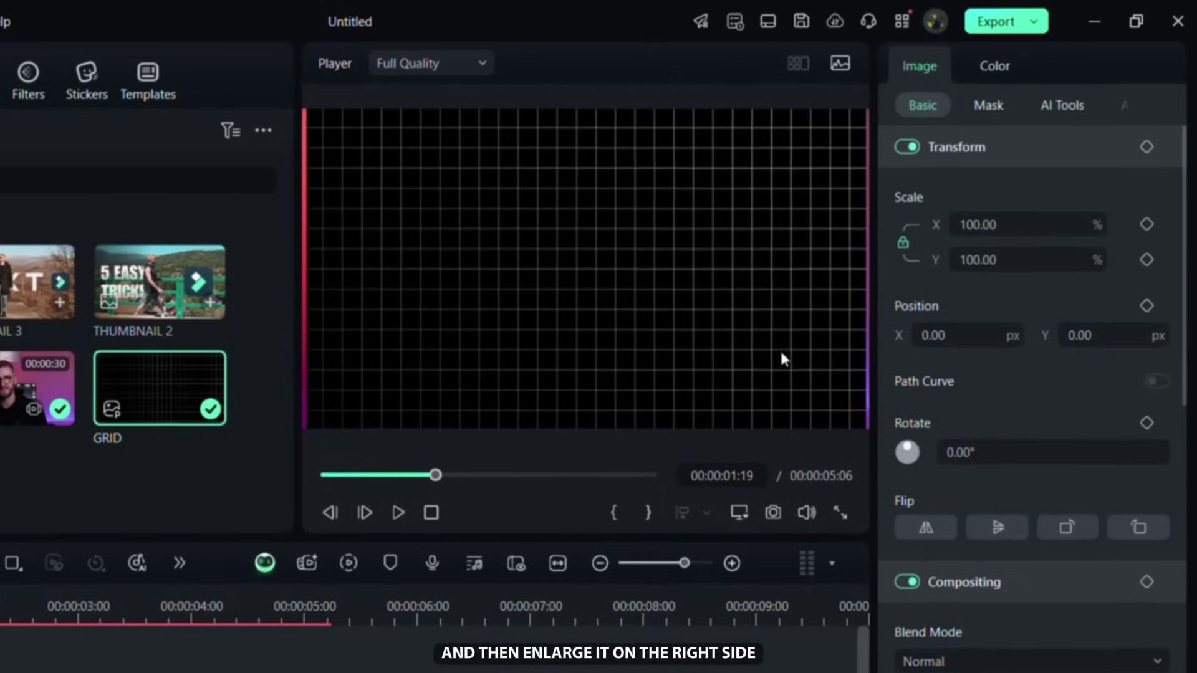
drag(1002, 234, 1041, 234)
Step: Add a 90° linear mask with a feathered edge to the grid and lower its opacity to 69
click(985, 106)
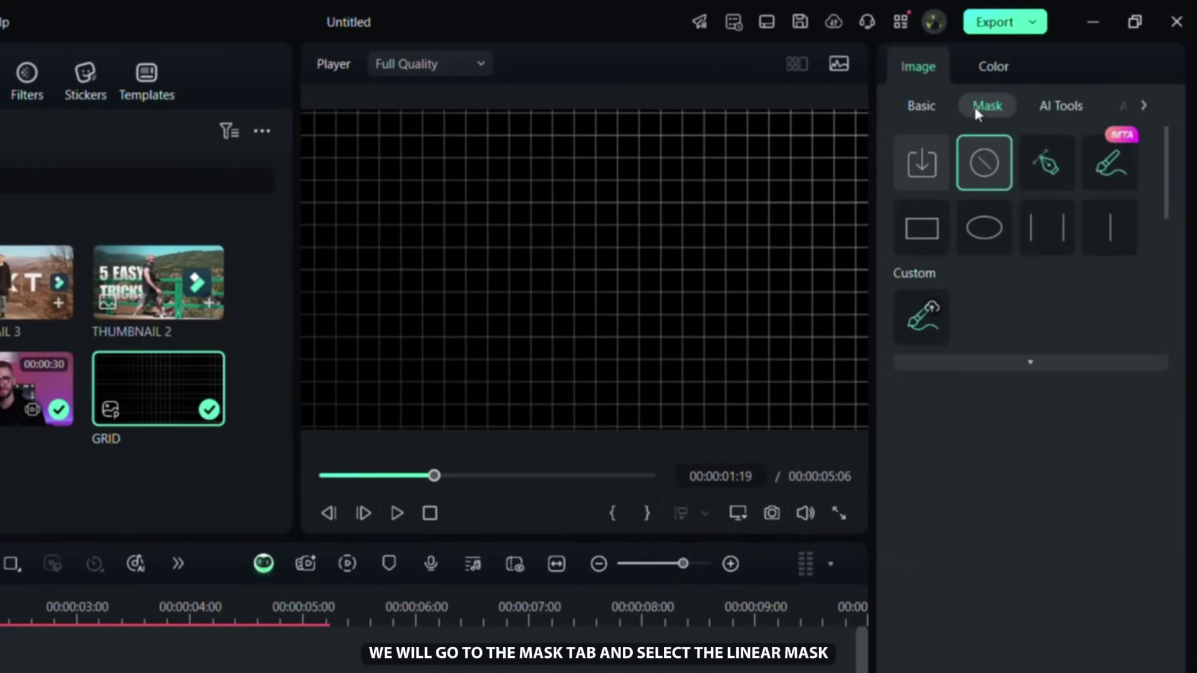
click(1097, 230)
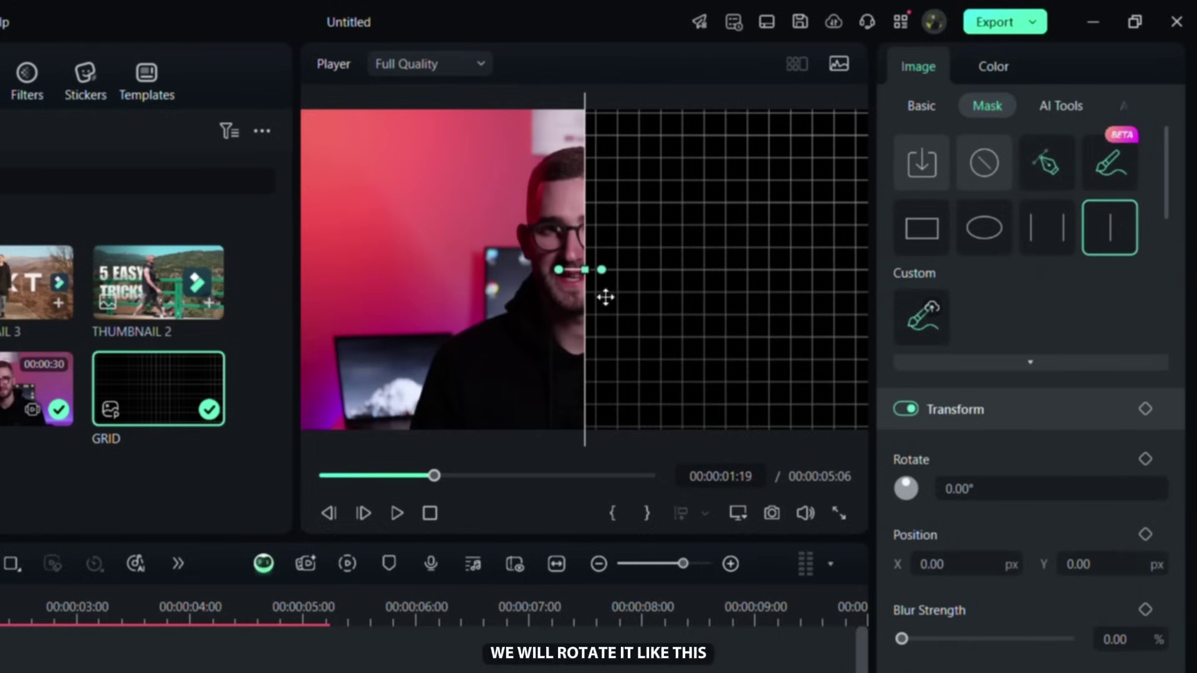
drag(559, 267, 587, 238)
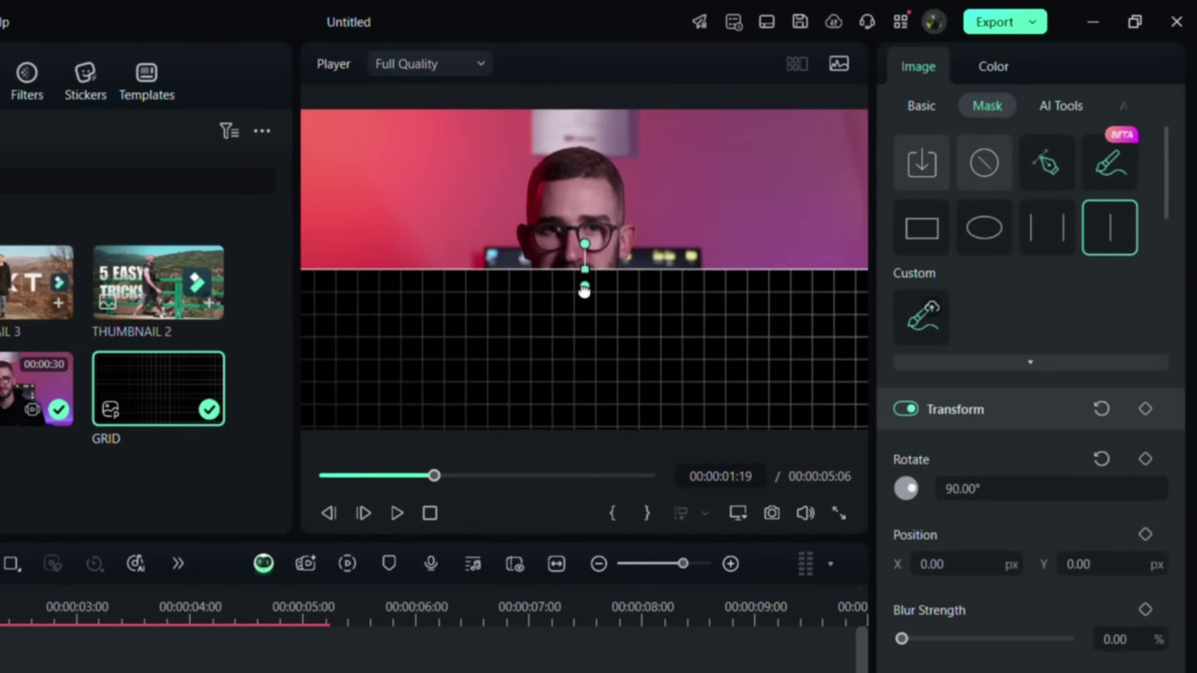
drag(584, 290, 628, 368)
click(914, 108)
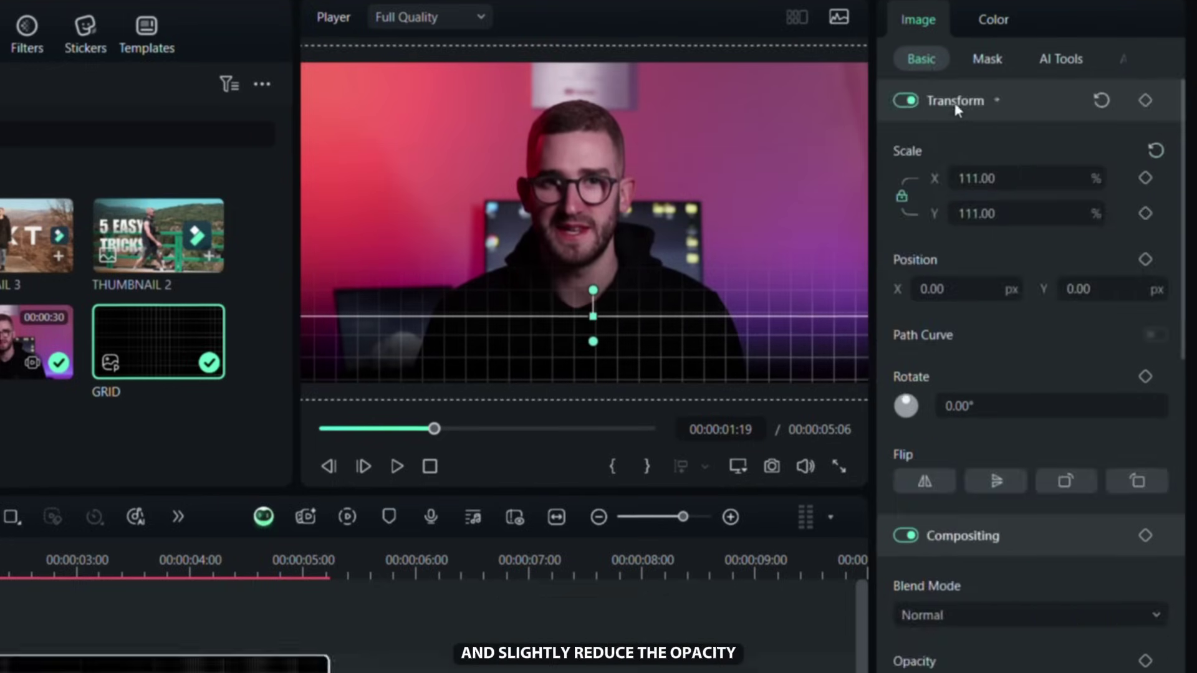
drag(1069, 508, 986, 514)
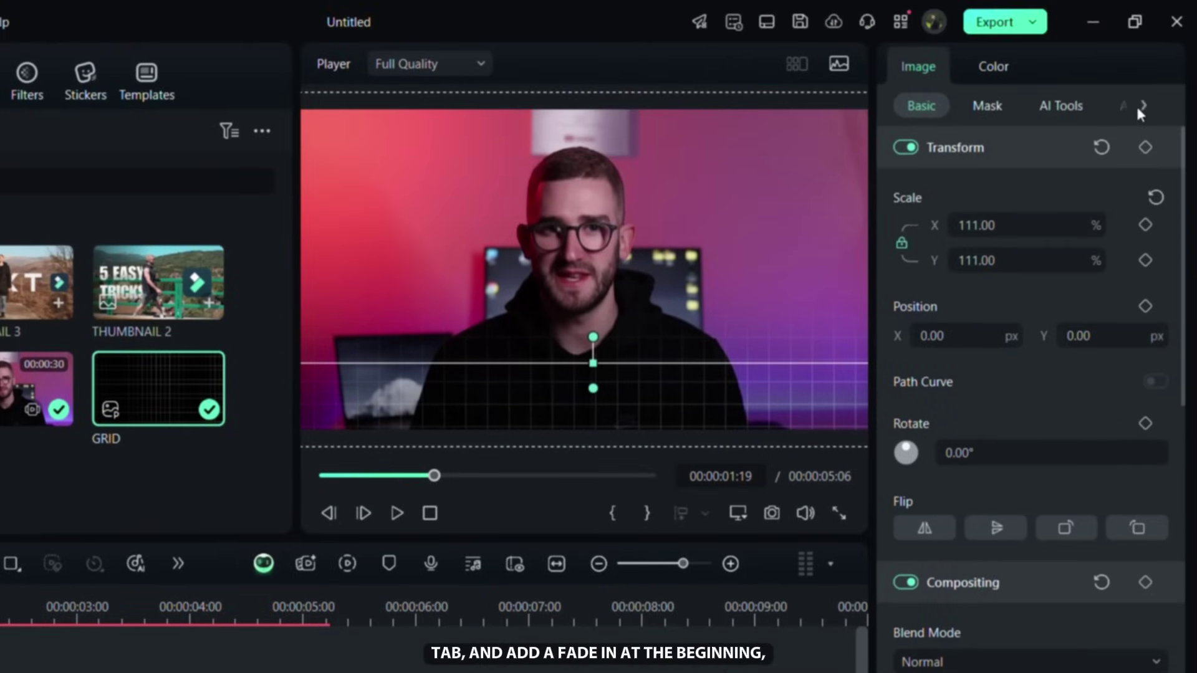
Step: Apply Fade In and Fade Out animations to GRID and lengthen both fades via their keyframes
click(1140, 108)
click(1121, 109)
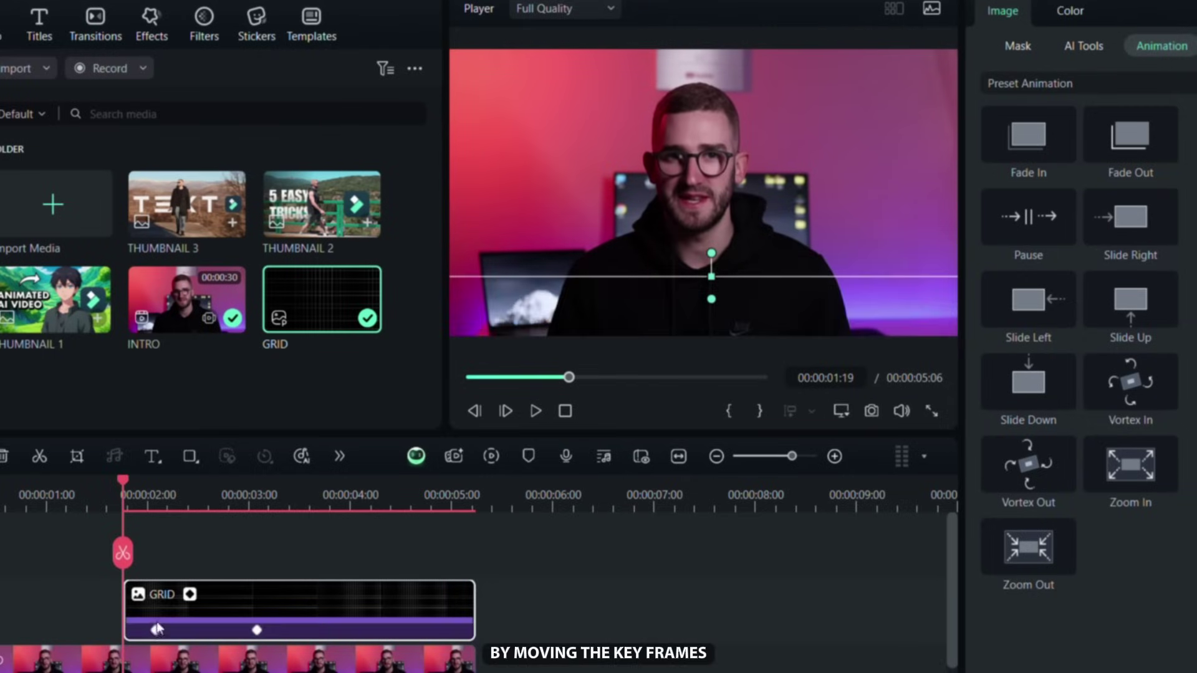
click(156, 631)
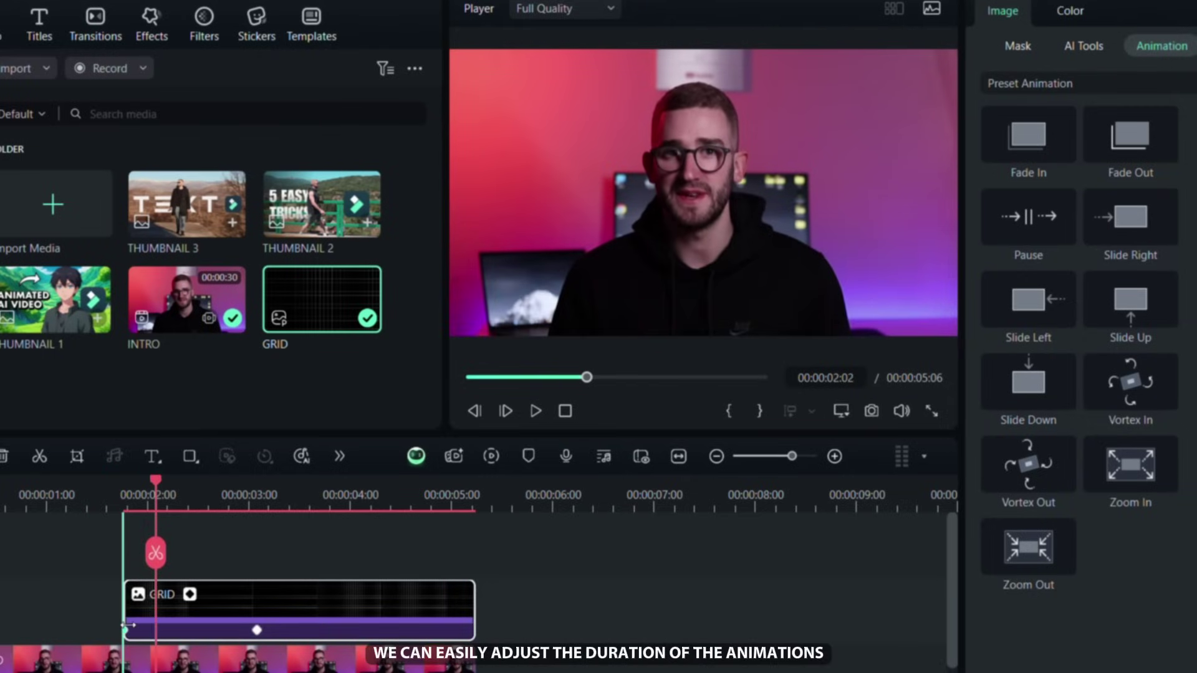
click(127, 628)
drag(256, 631, 168, 630)
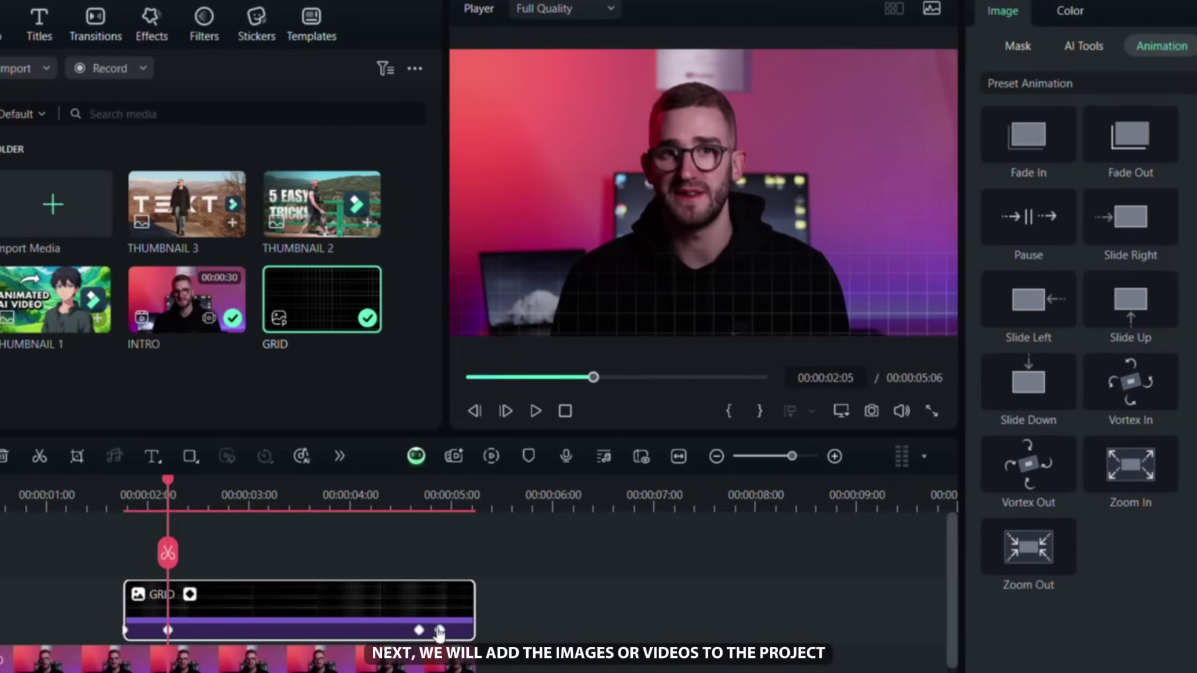
drag(440, 630, 427, 631)
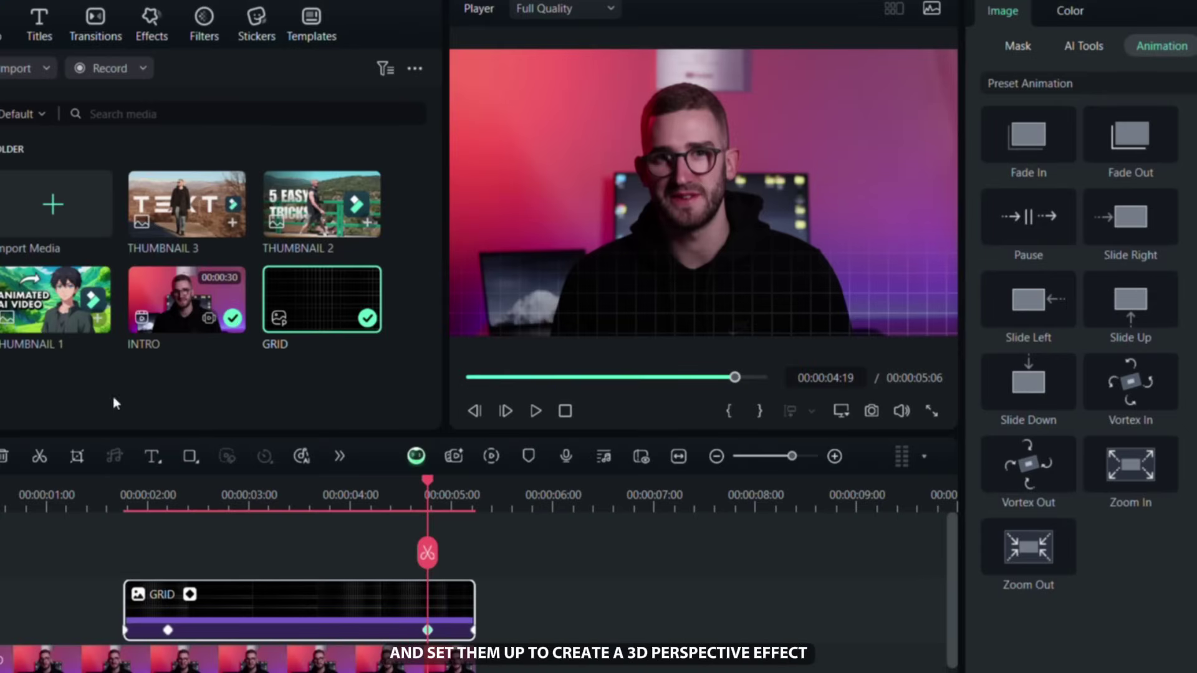
Step: Put THUMBNAIL 1 on the track above GRID and trim its end to match GRID
drag(197, 439, 194, 569)
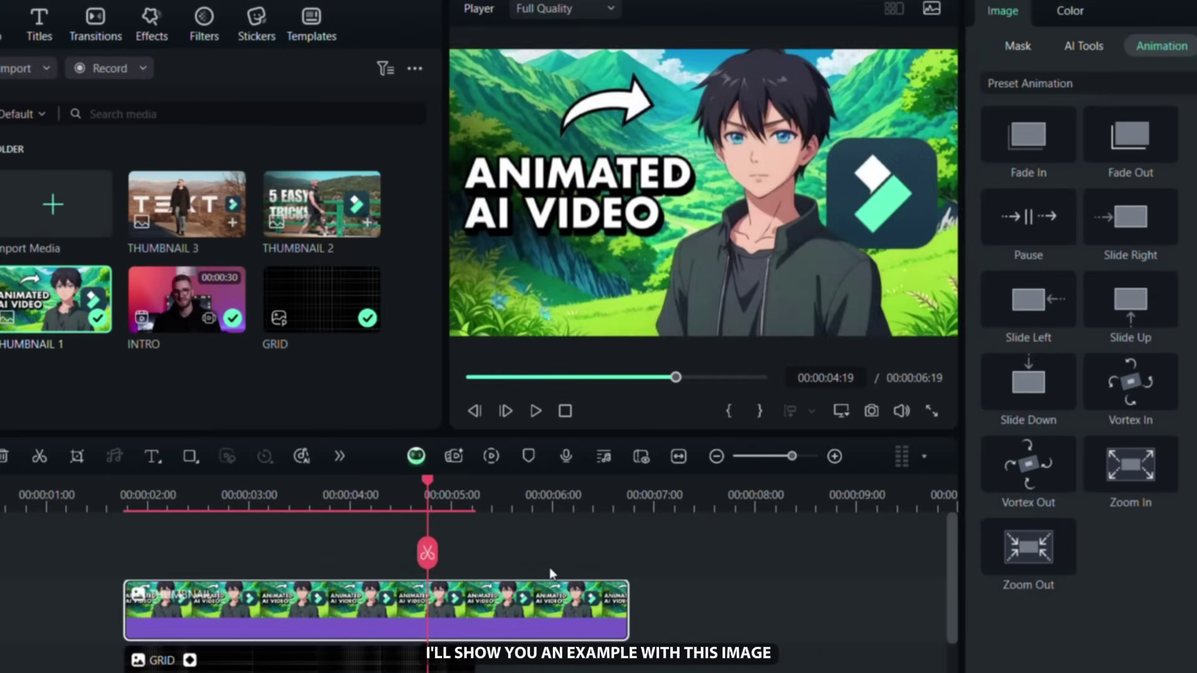
drag(627, 608, 472, 666)
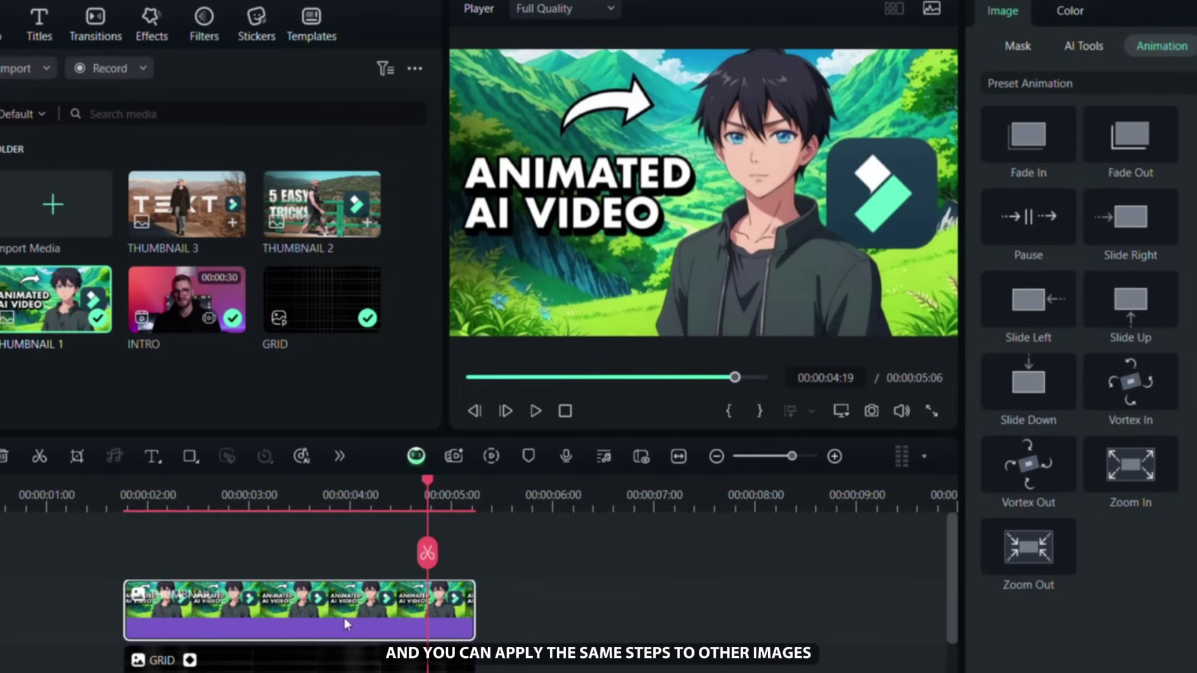
drag(179, 508, 201, 515)
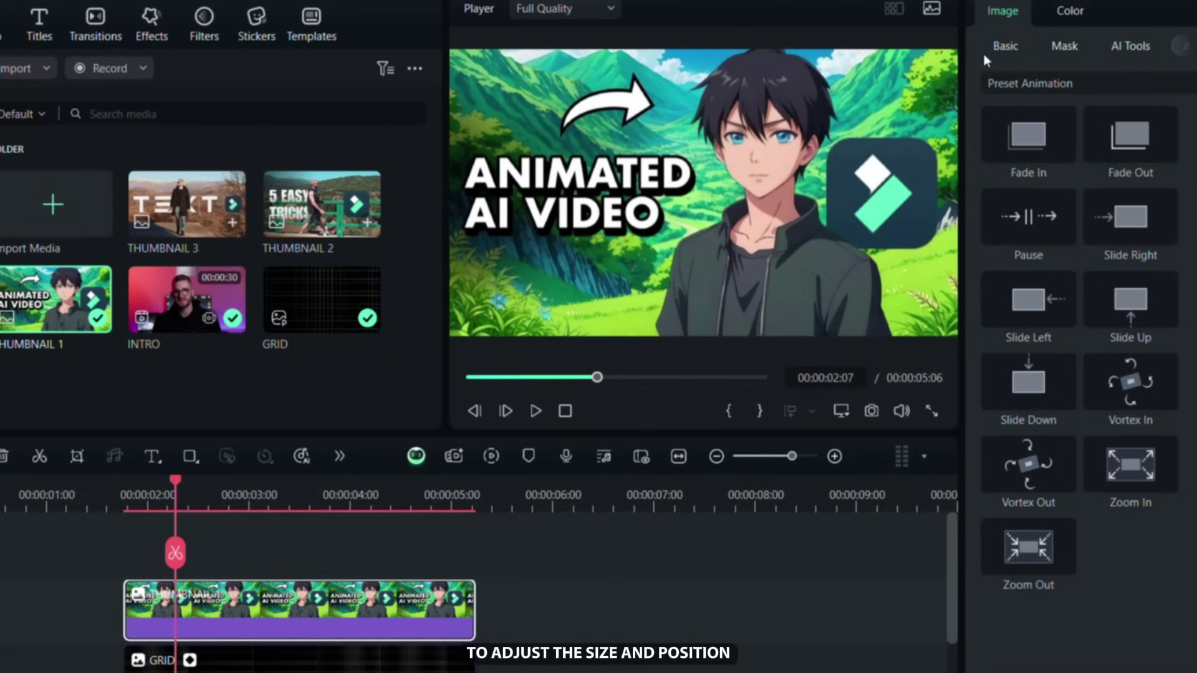
Step: Scale the thumbnail to 23%, move it to the lower left, and add a Position keyframe
click(997, 48)
drag(1051, 153, 1001, 153)
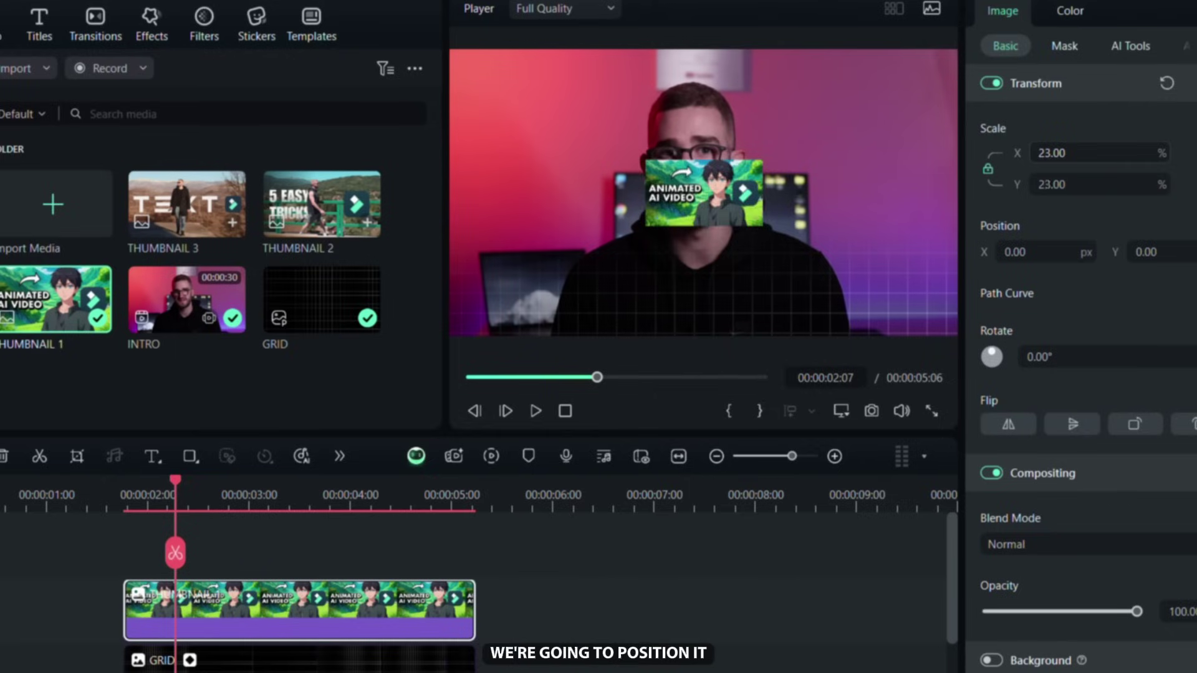
drag(734, 199, 580, 276)
scroll(195, 605, down, 1)
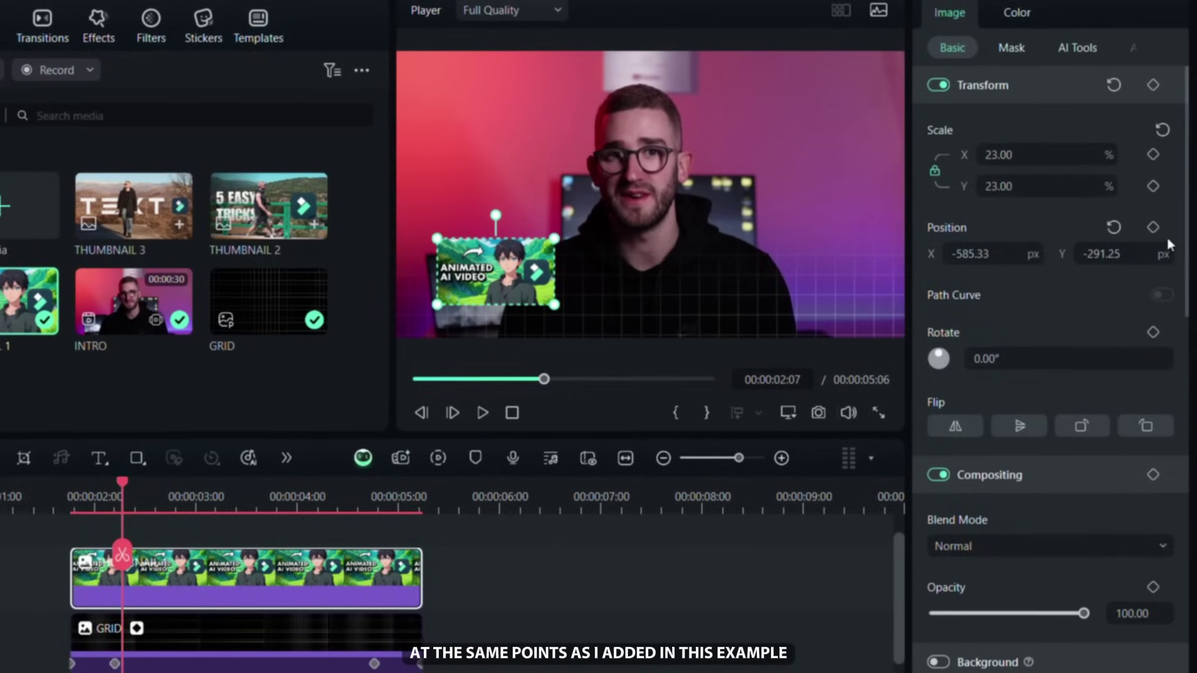
click(1155, 228)
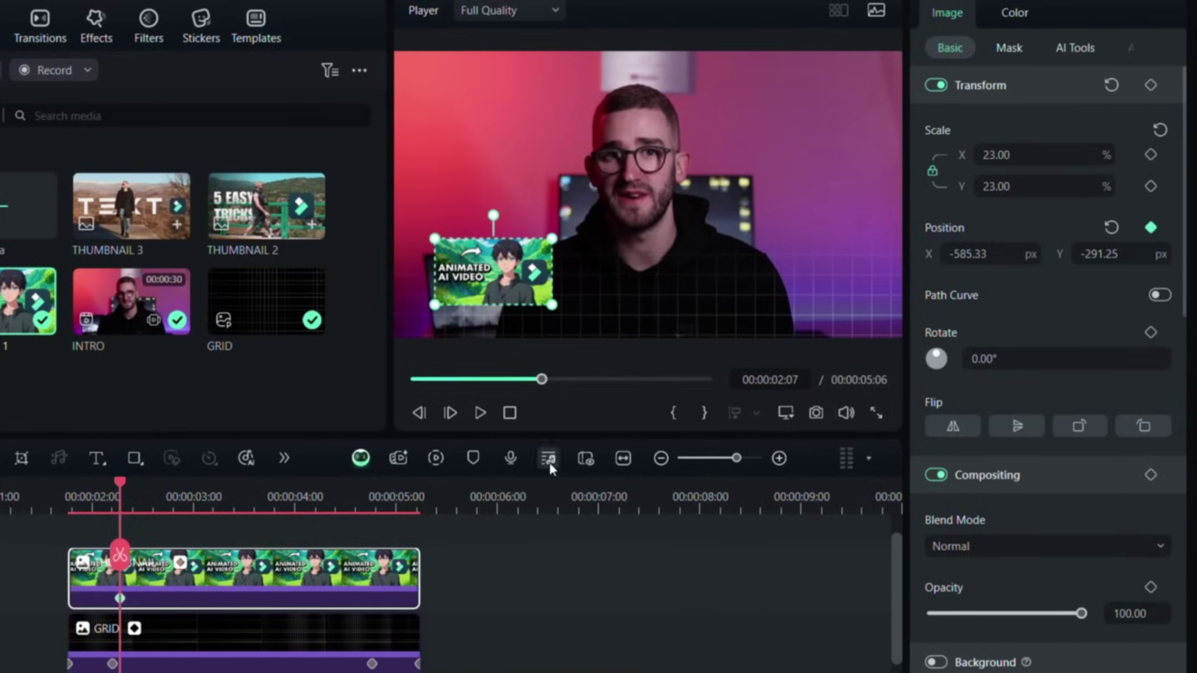
Step: Lower the thumbnail's Position Y below frame at the clip's start and end
drag(120, 491, 375, 525)
key(Left)
key(Left)
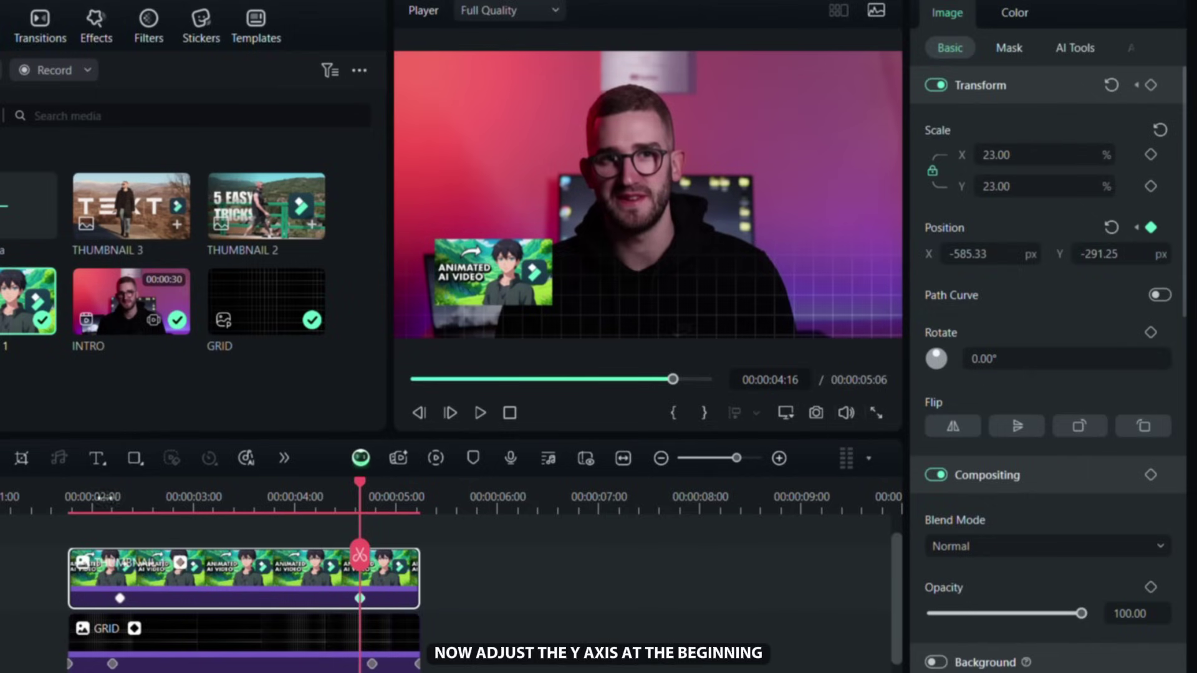
drag(110, 498, 74, 511)
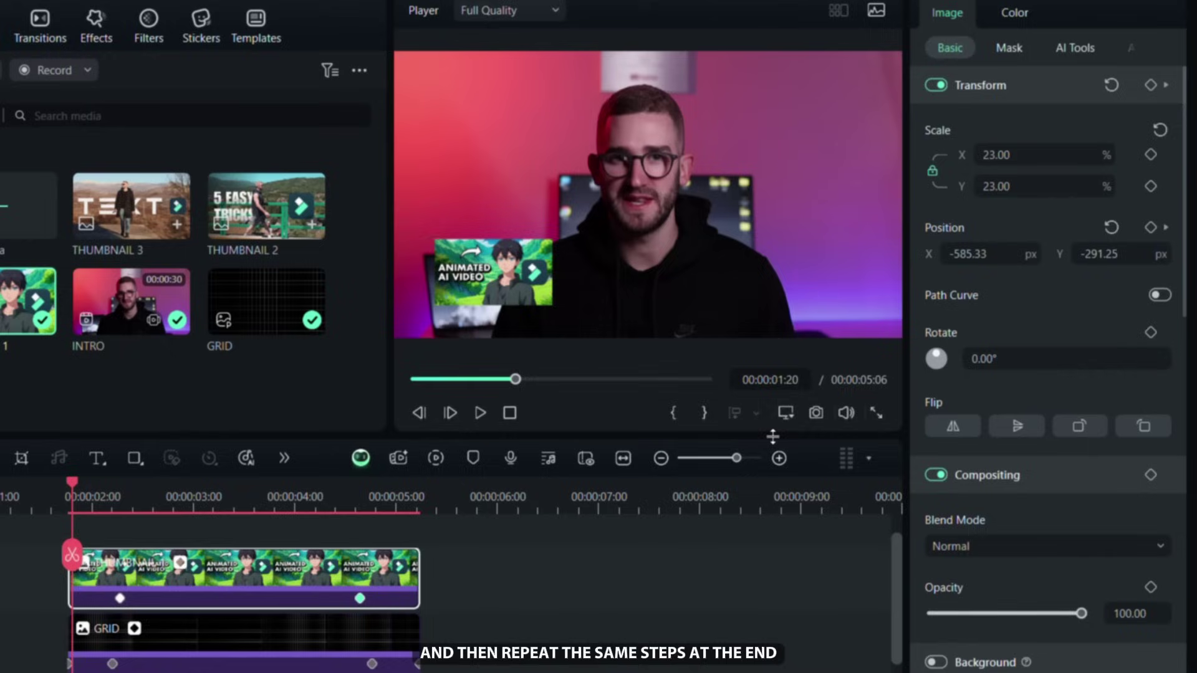
drag(1125, 252, 951, 252)
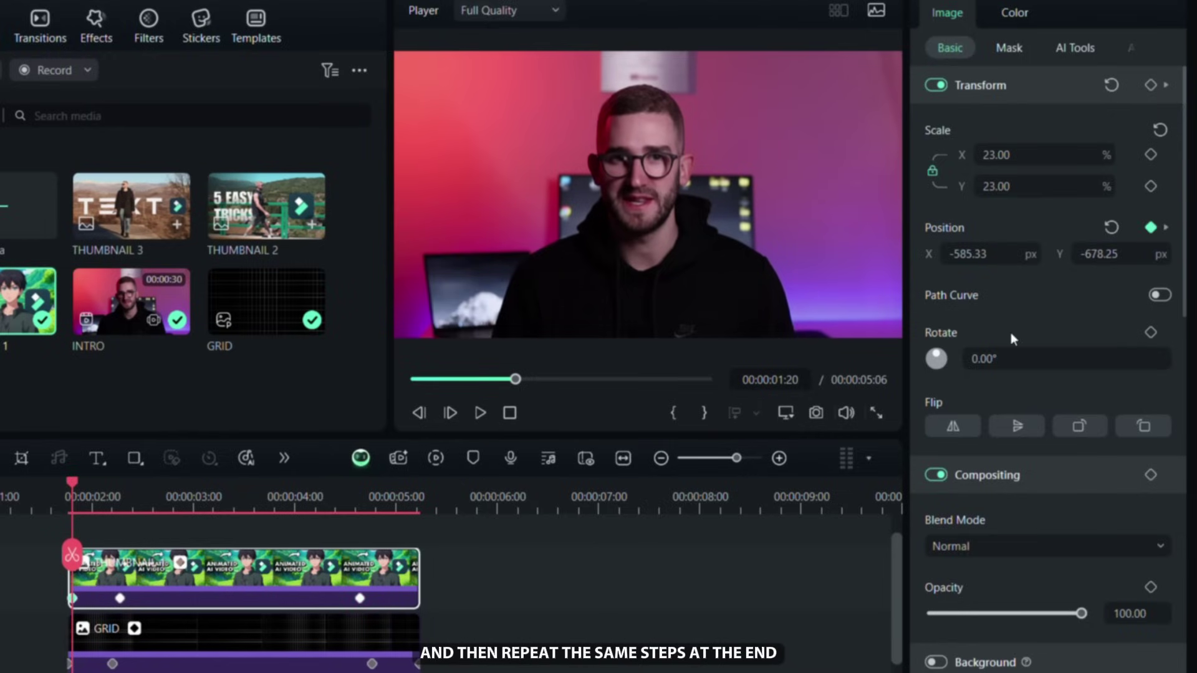
click(415, 509)
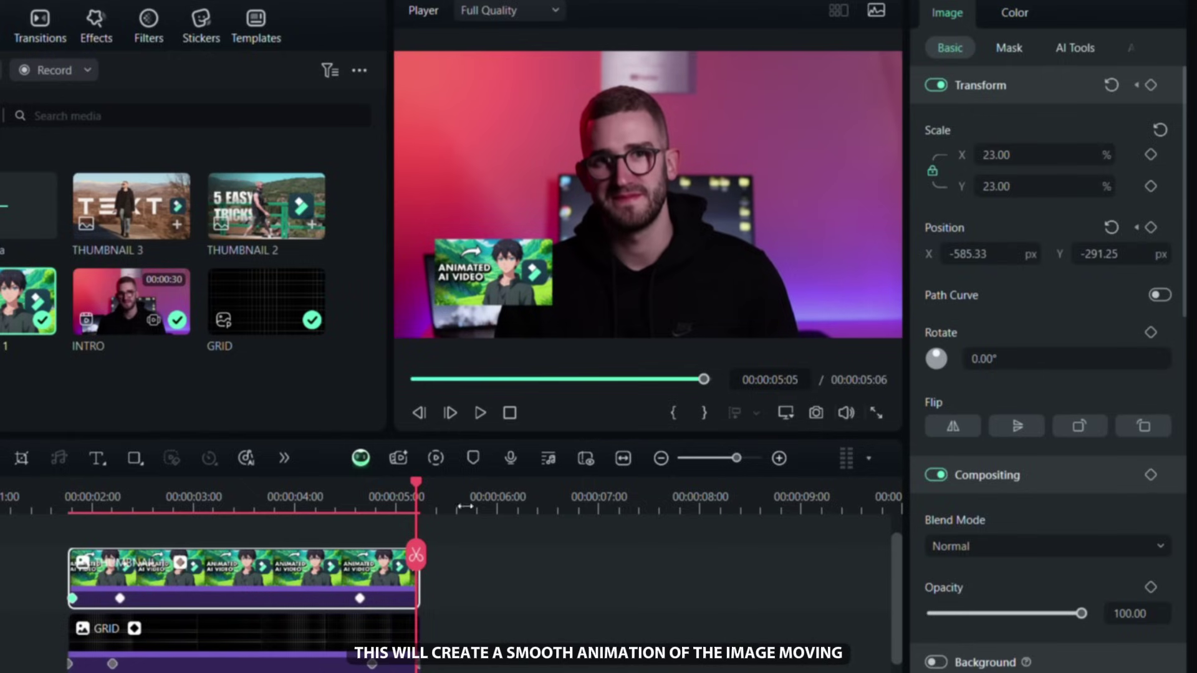
drag(1144, 252, 891, 253)
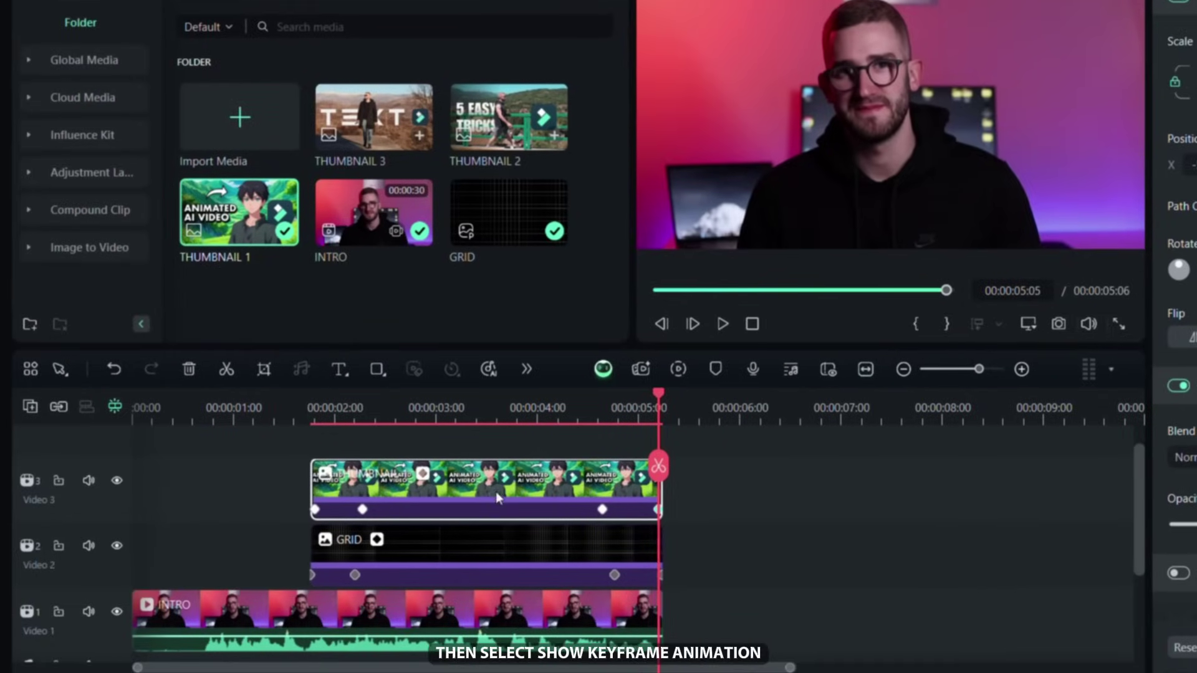
Step: Show the thumbnail's keyframe curves and set both Position Y keyframes to Ease out
right_click(475, 491)
click(506, 490)
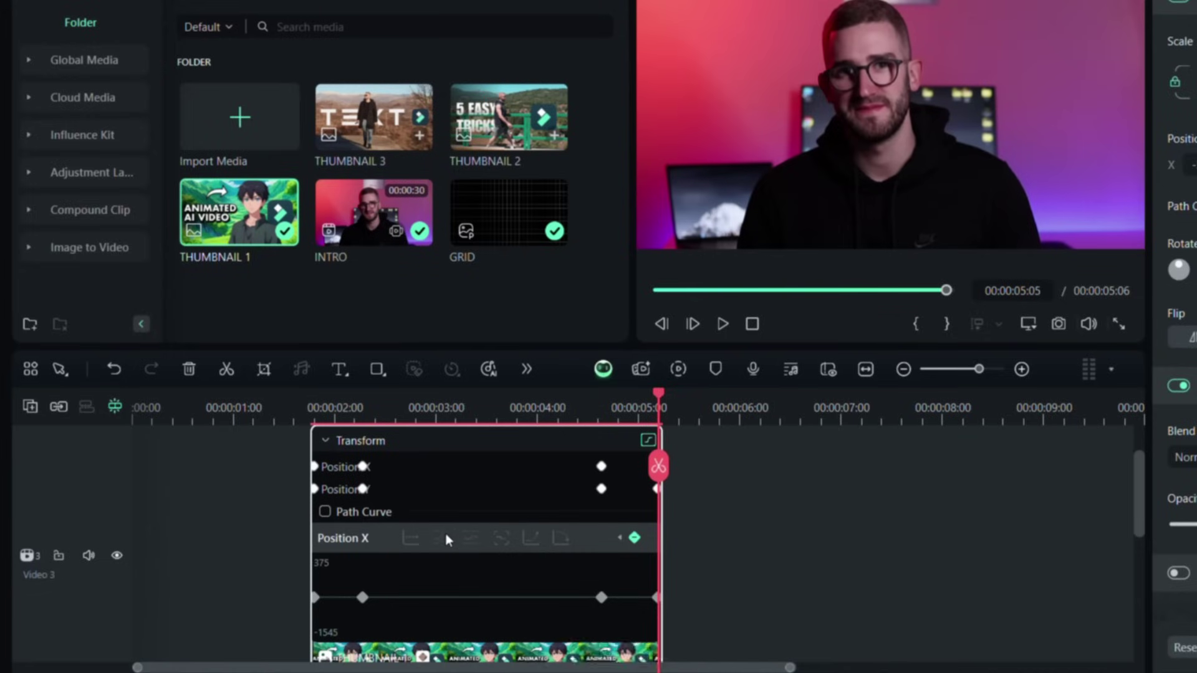
click(364, 491)
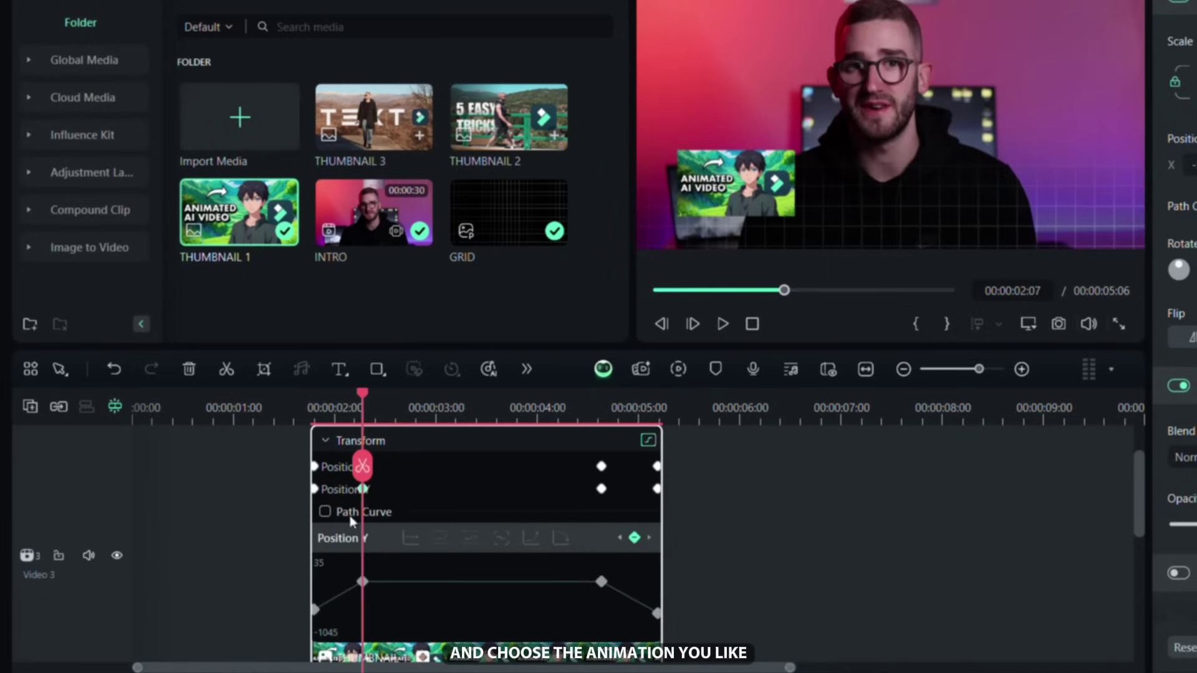
right_click(362, 582)
click(392, 567)
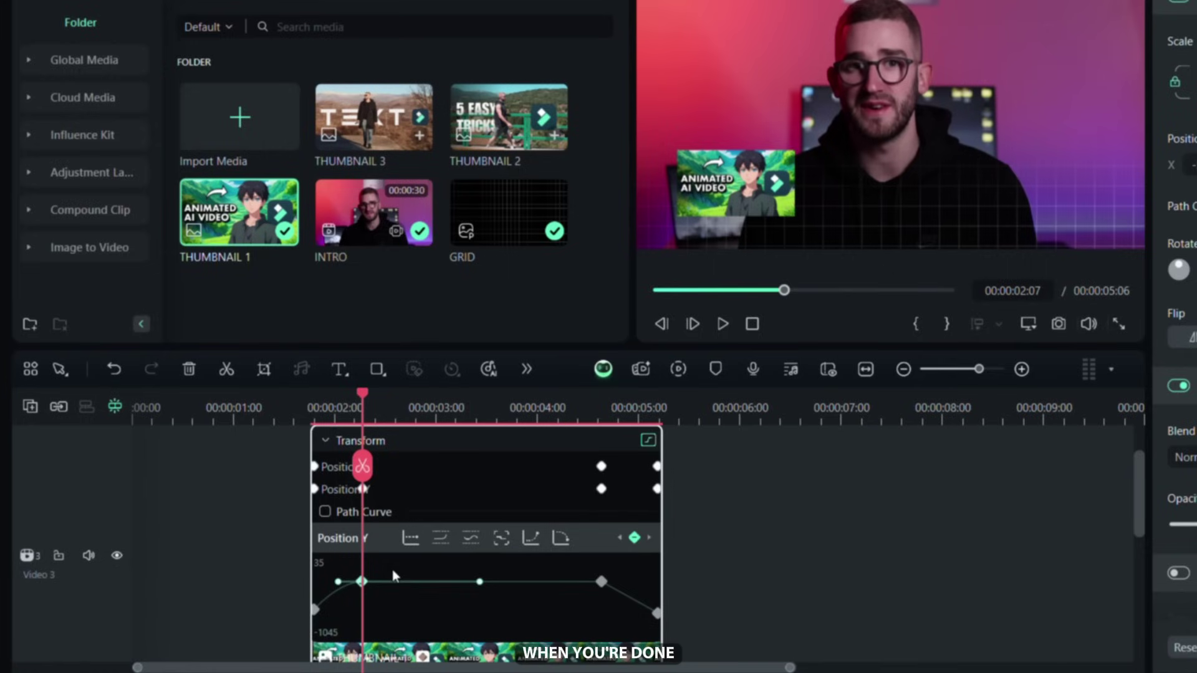
right_click(602, 583)
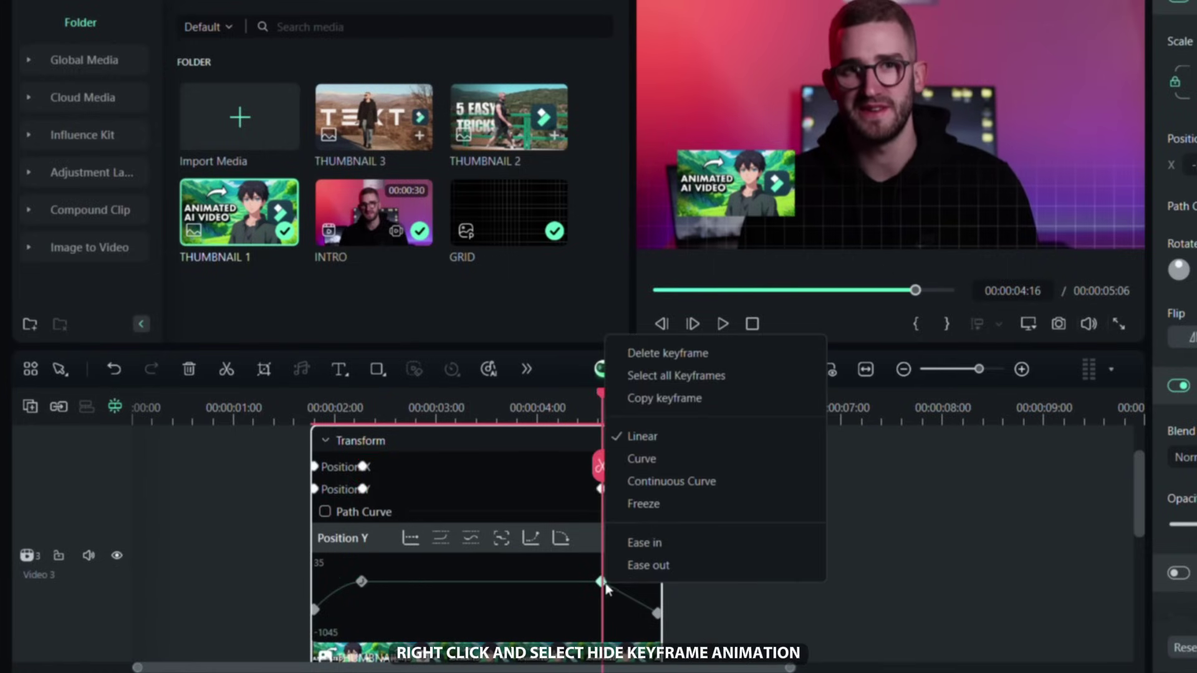
click(631, 572)
scroll(545, 534, down, 3)
right_click(543, 534)
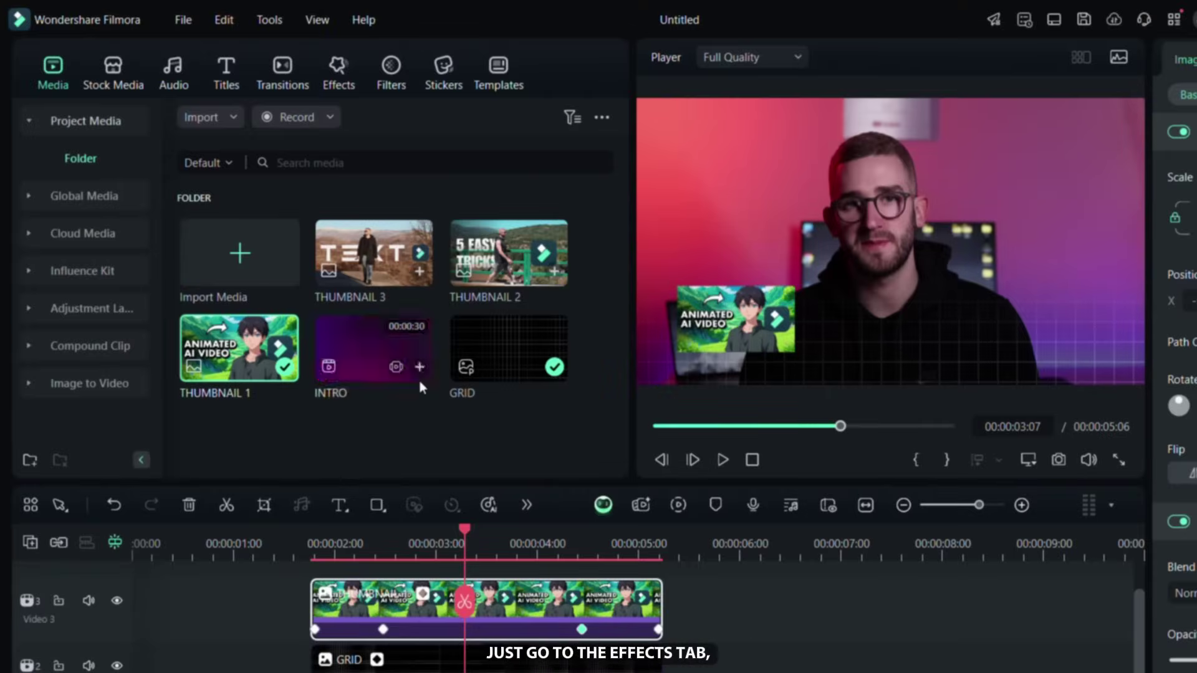
Step: Drag Basic 3D from Video Effects > Basic onto the THUMBNAIL 1 clip
click(341, 80)
click(81, 160)
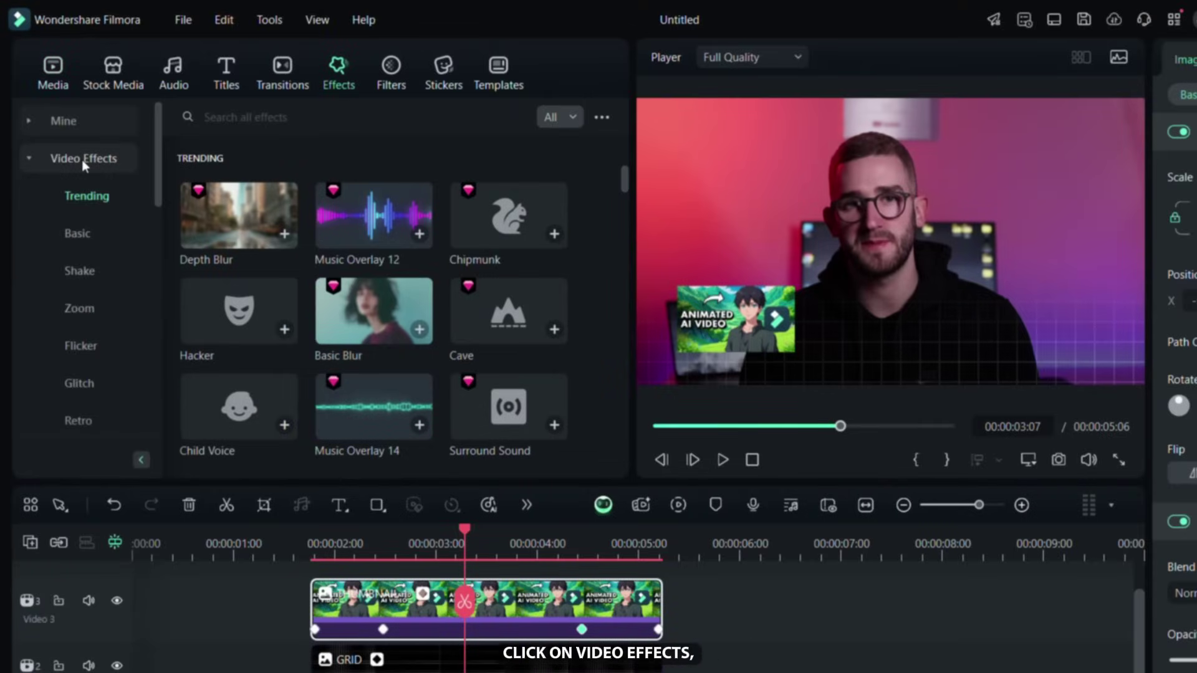
click(76, 234)
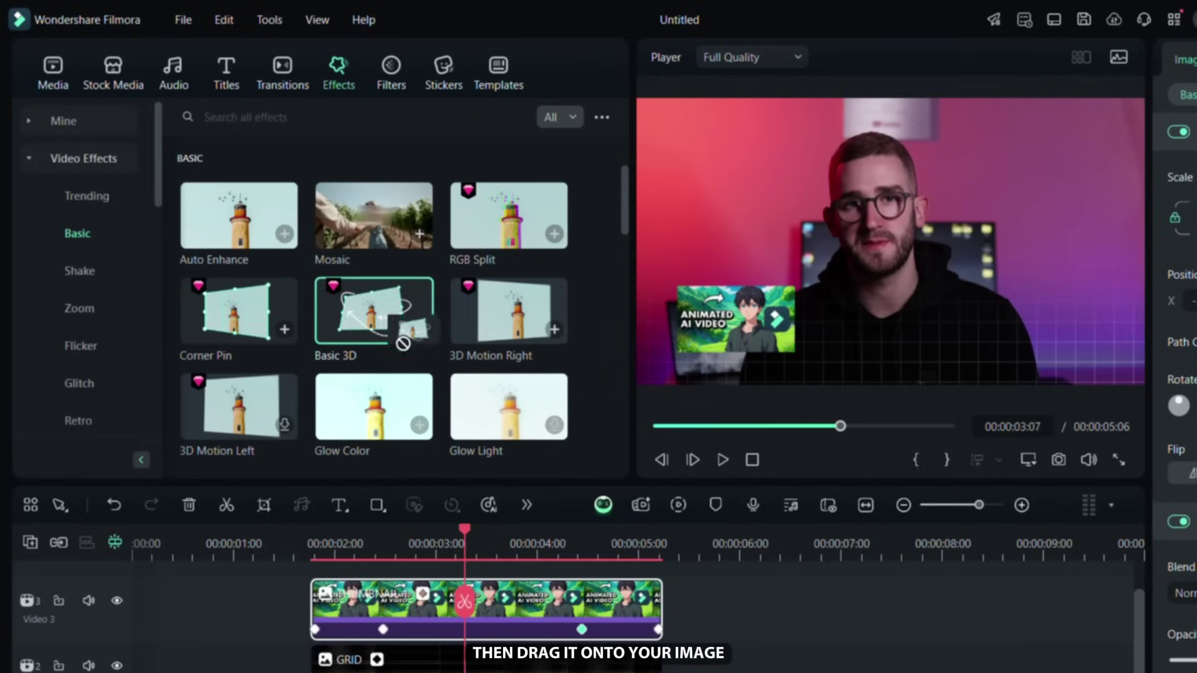
drag(401, 339, 405, 620)
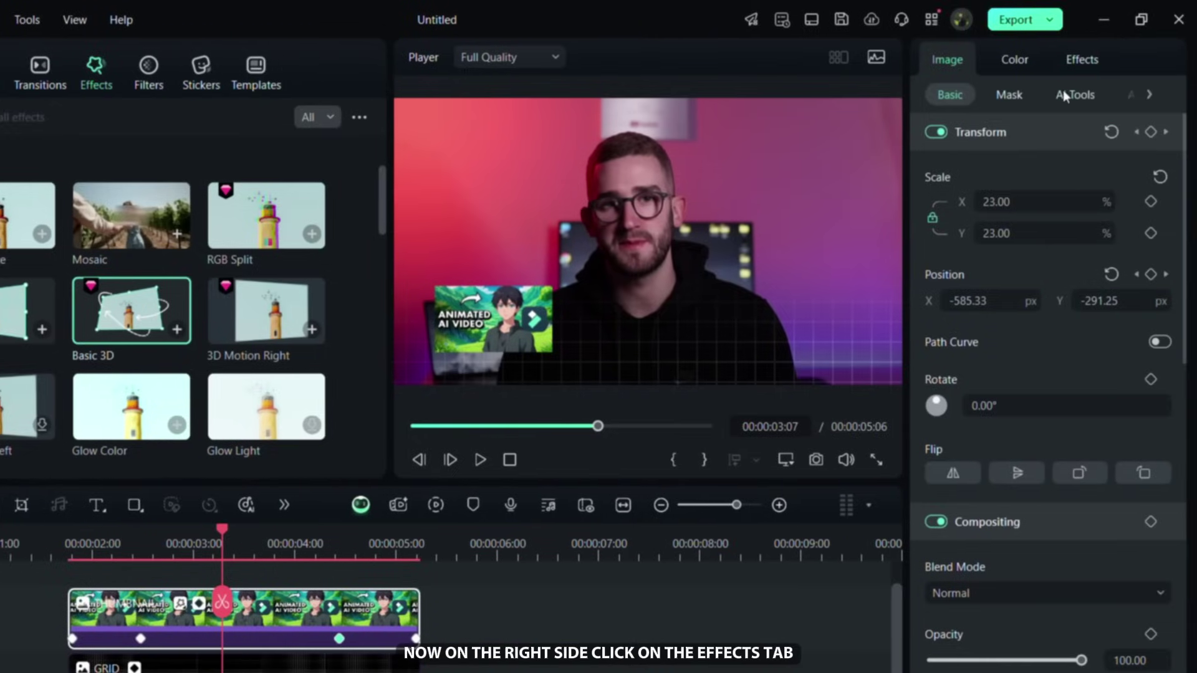
Step: Add Basic 3D Rotate and Tilt keyframes at 2:06, then set rotate 25° and tilt 17° at 2:21
click(1084, 61)
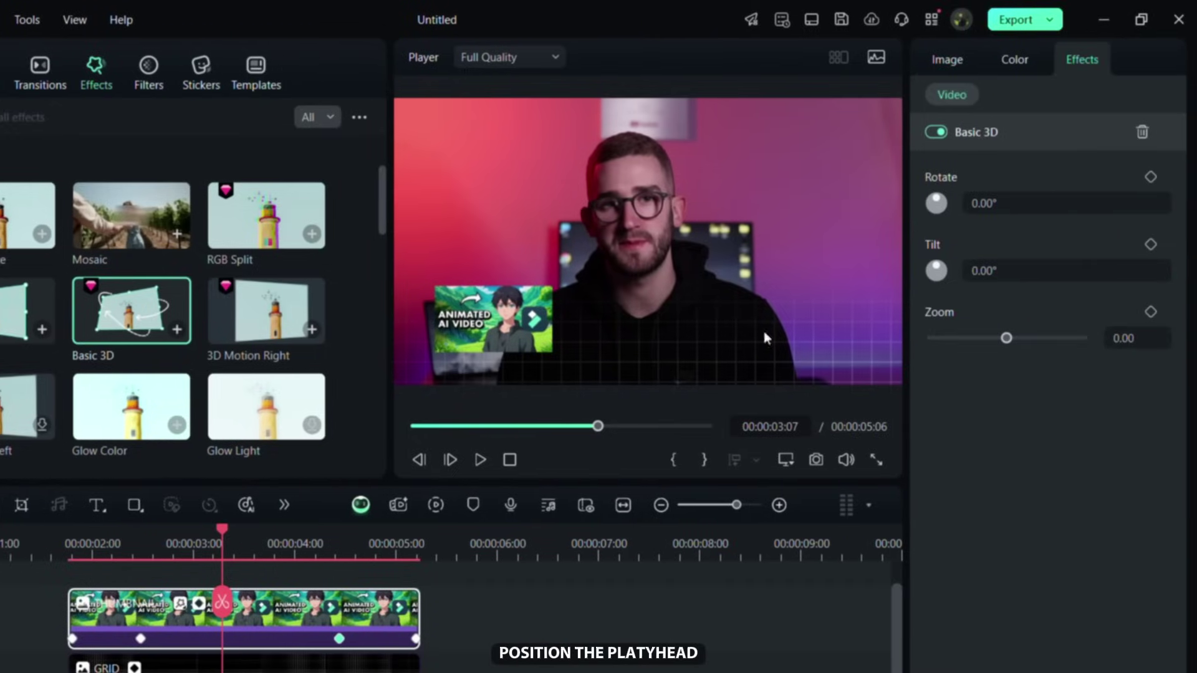
mouse_move(103, 549)
mouse_down()
mouse_move(80, 551)
mouse_move(116, 548)
mouse_up()
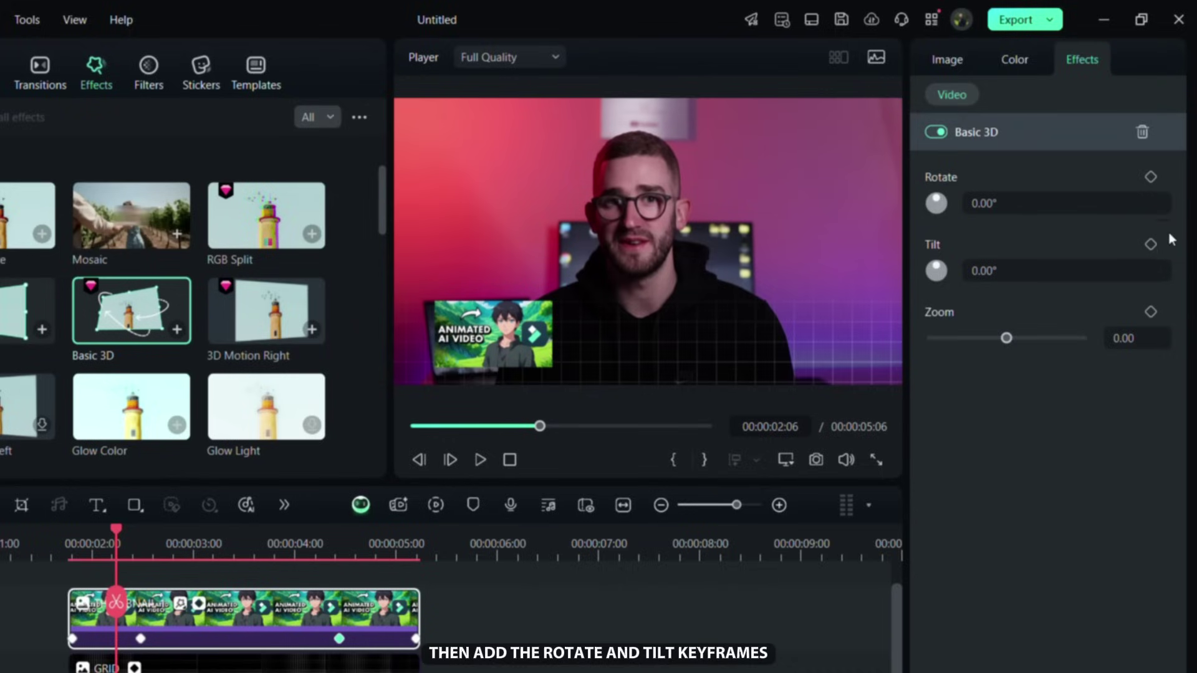
click(1151, 245)
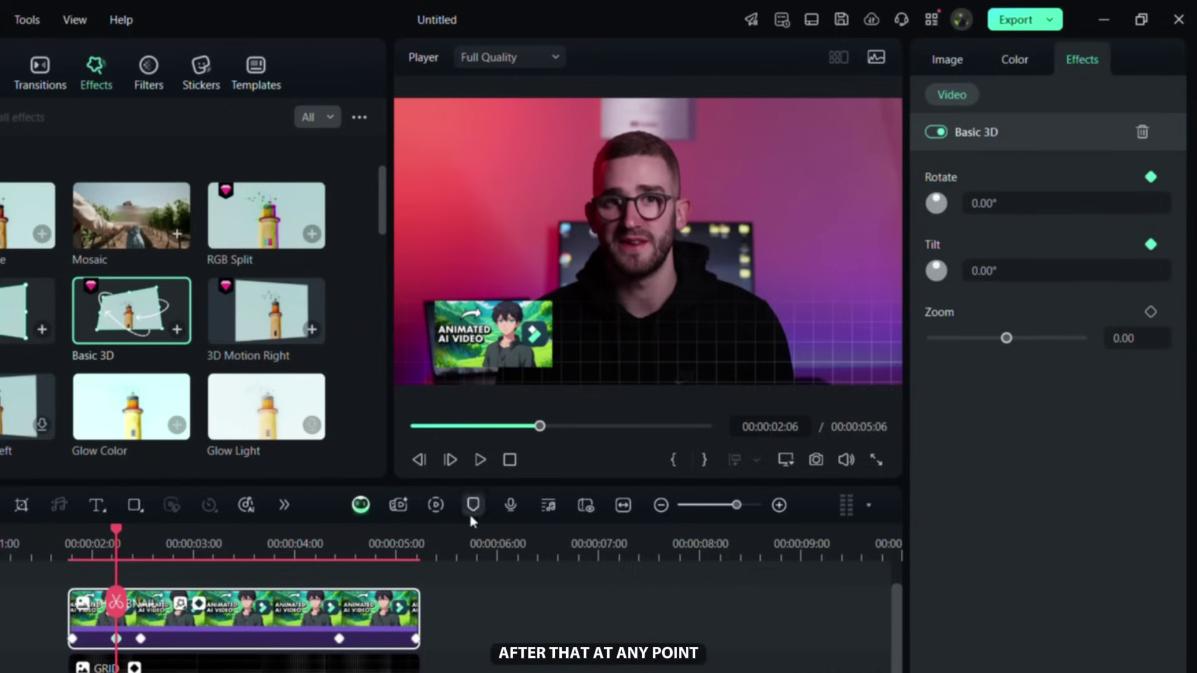
drag(112, 530, 178, 545)
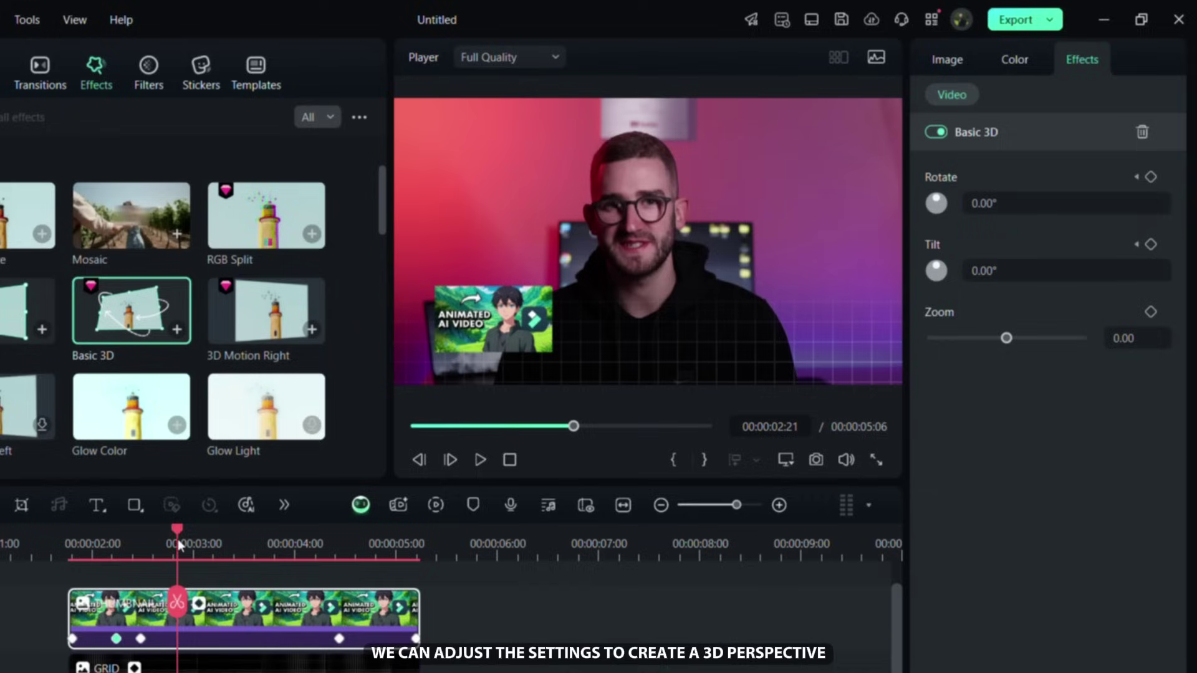
mouse_move(1016, 200)
mouse_down()
mouse_move(994, 200)
mouse_move(1053, 200)
mouse_move(1031, 200)
mouse_up()
drag(1023, 270, 1033, 270)
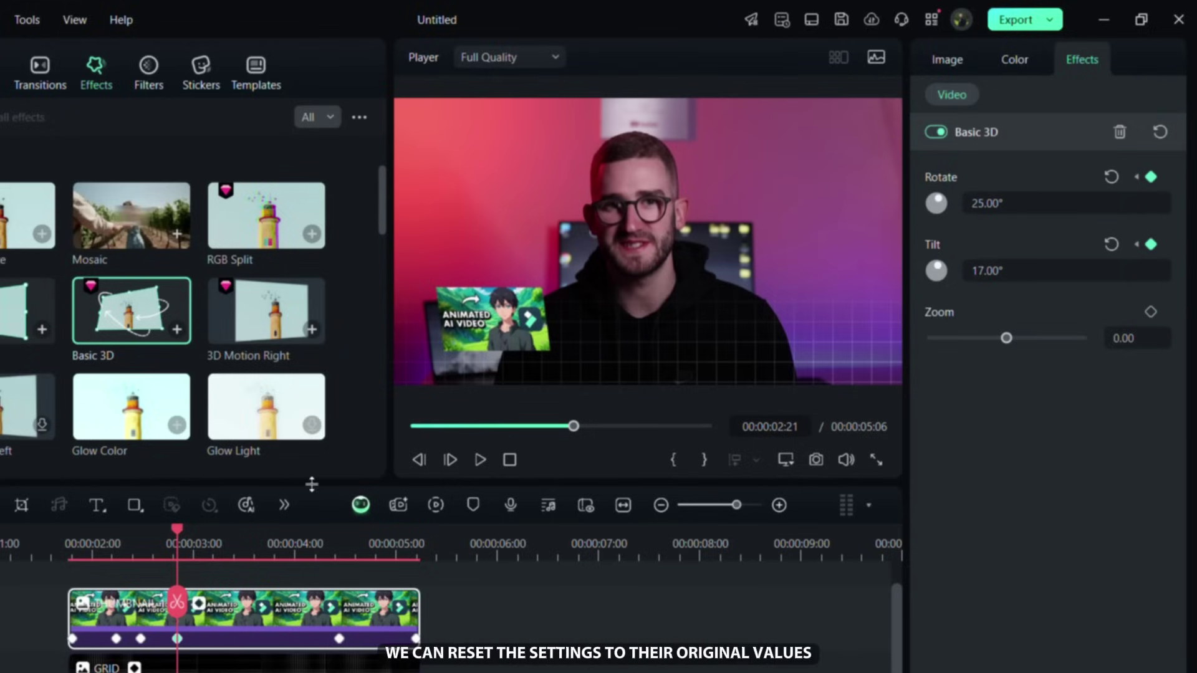
Step: At 4:05 lower rotation to 13° and tilt to 1°, then check the end at 5:00
drag(174, 530, 315, 552)
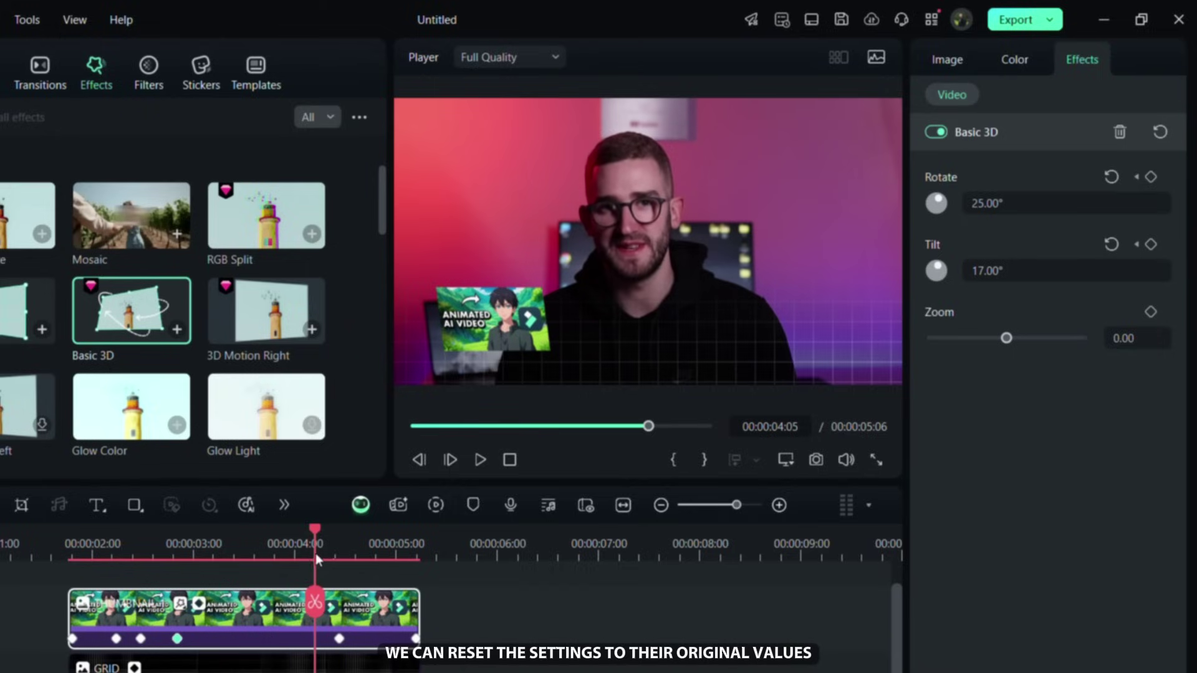
mouse_move(1050, 203)
mouse_down()
mouse_move(1035, 204)
mouse_move(1053, 206)
mouse_up()
drag(1055, 265, 1045, 265)
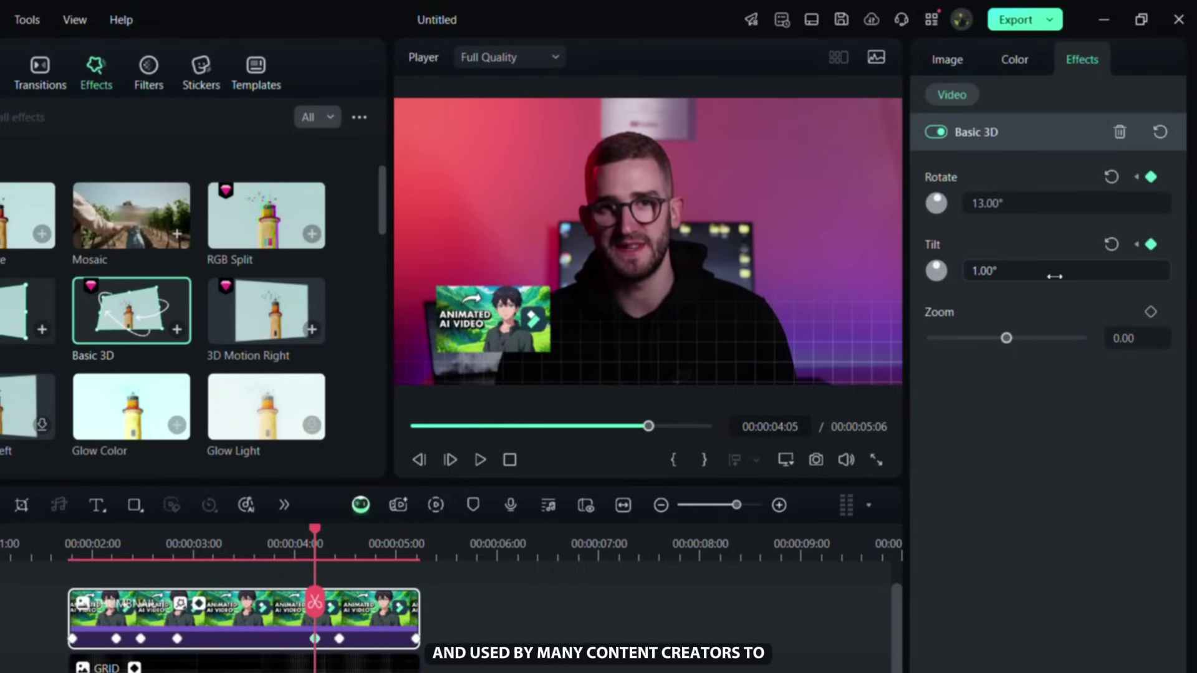
click(397, 543)
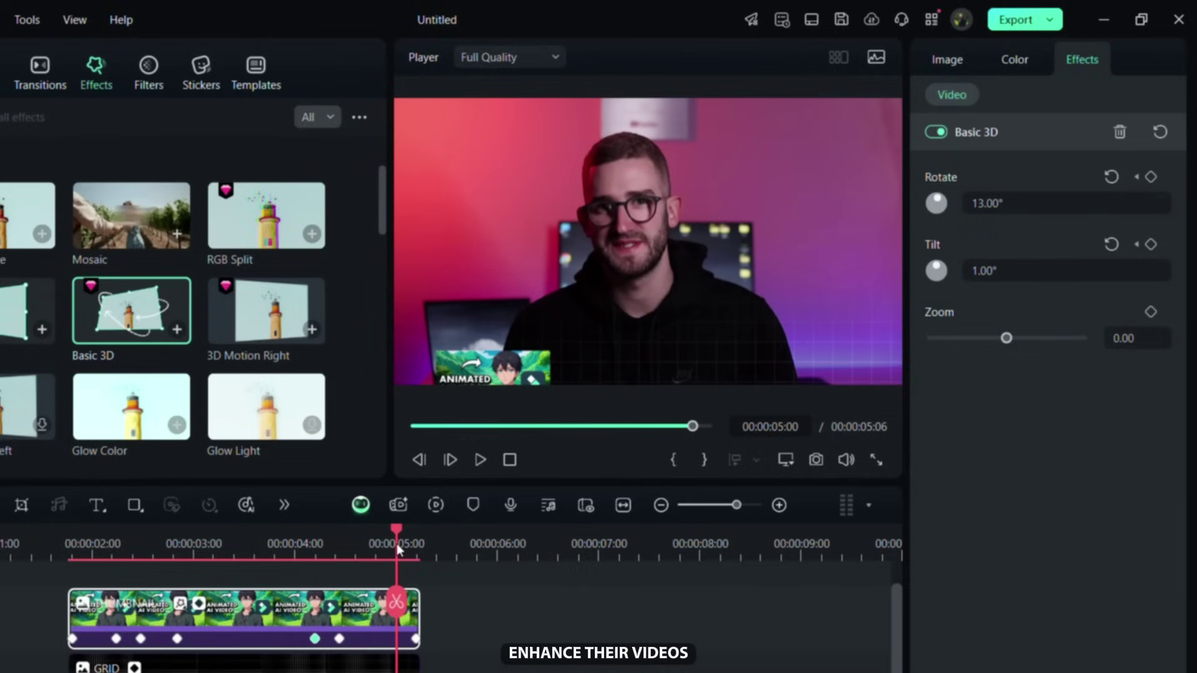
Step: Reset the Basic 3D Rotate value back to 0°
click(1117, 181)
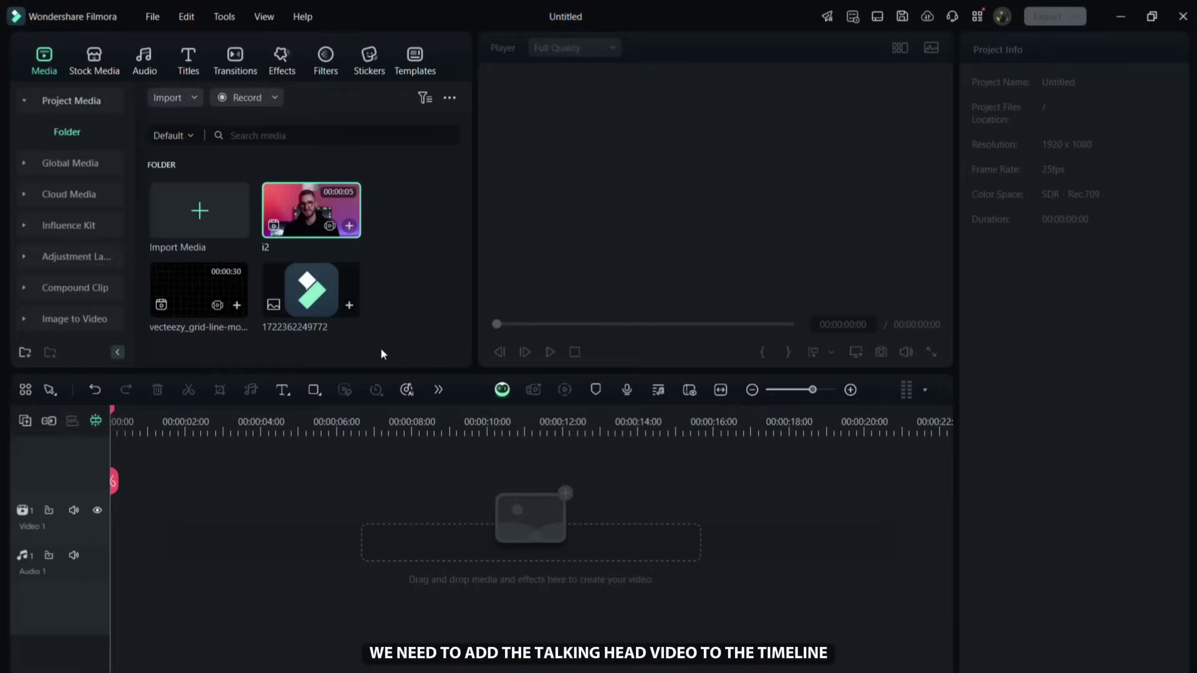
Step: Put i2 on Video 1, the grid-line video on Video 2, and a muted i2 copy on Video 4
click(348, 225)
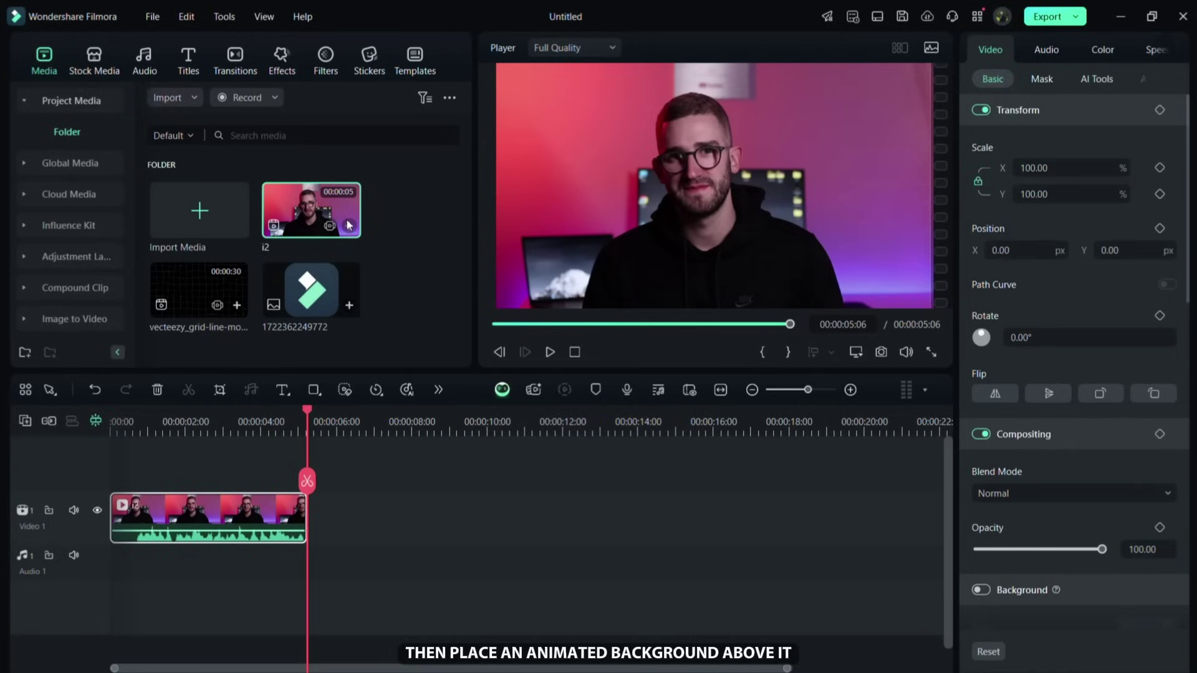
mouse_move(181, 286)
mouse_down()
mouse_move(190, 431)
mouse_move(88, 472)
mouse_move(81, 464)
mouse_up()
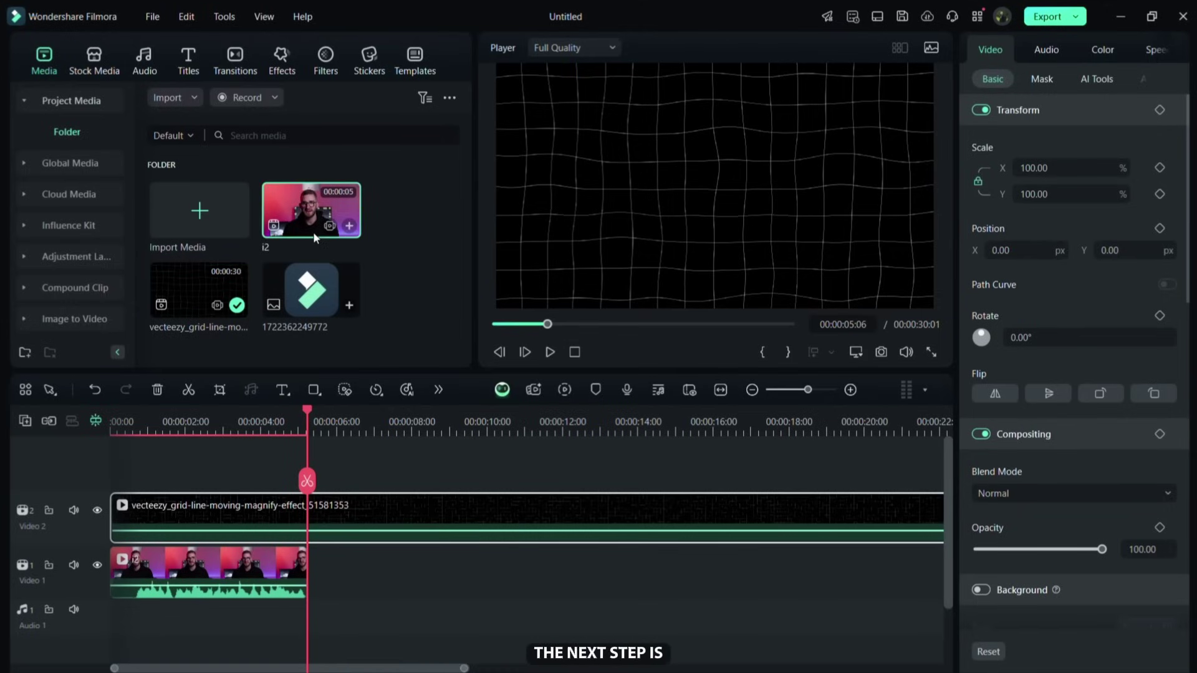
drag(313, 232, 136, 481)
click(139, 487)
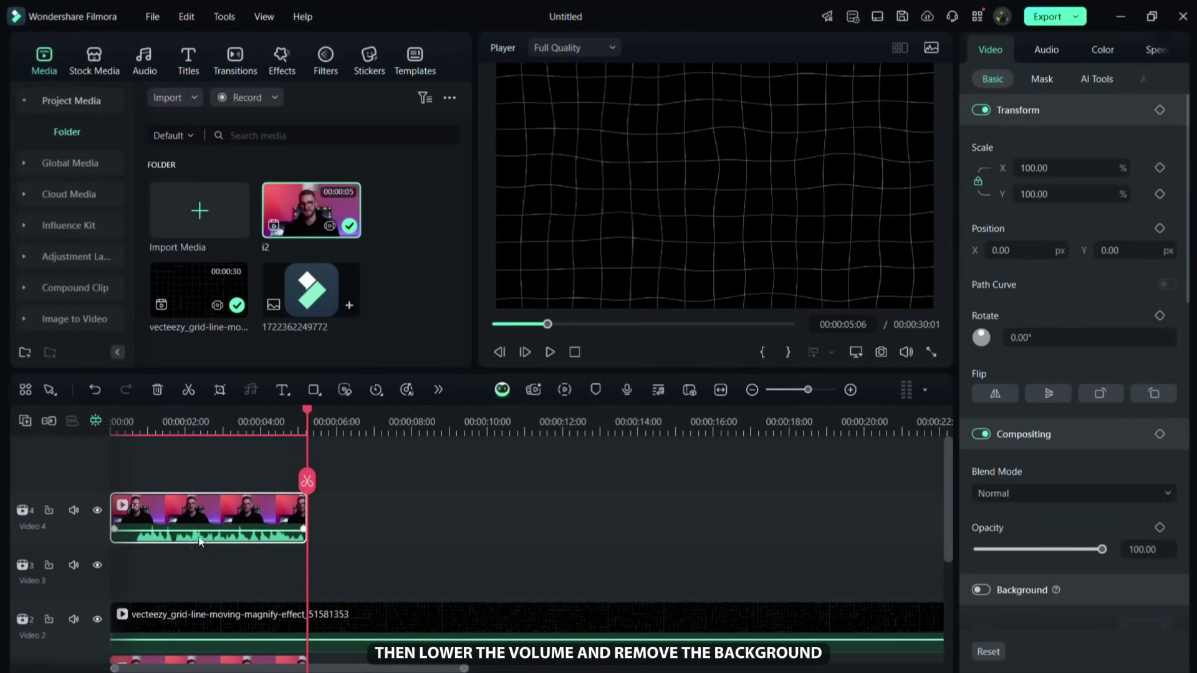
drag(202, 534, 203, 560)
Step: Turn on AI Portrait Cutout for the top i2 copy to remove the presenter's background
click(214, 424)
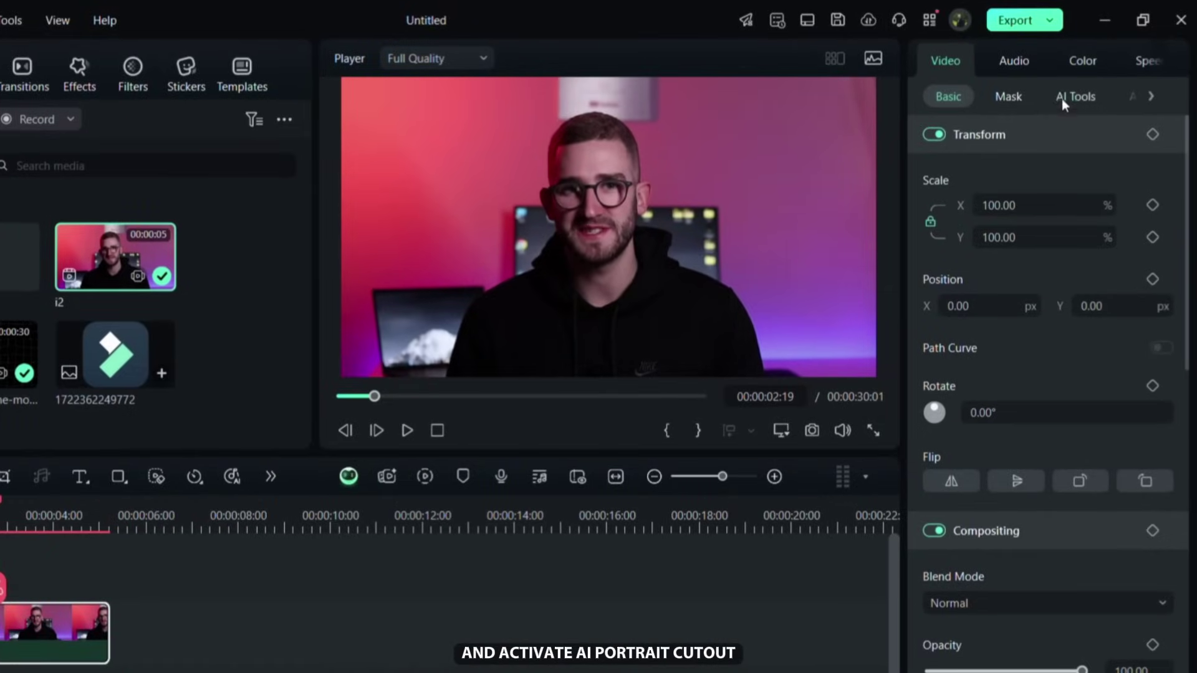
click(1064, 100)
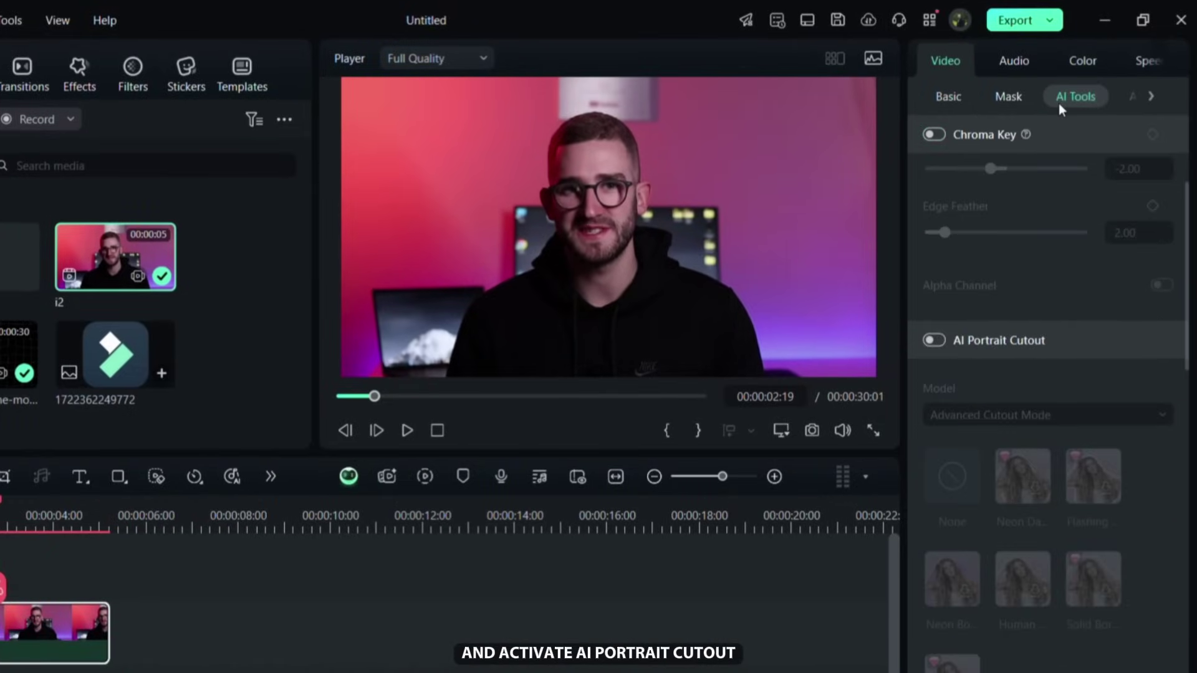
click(941, 340)
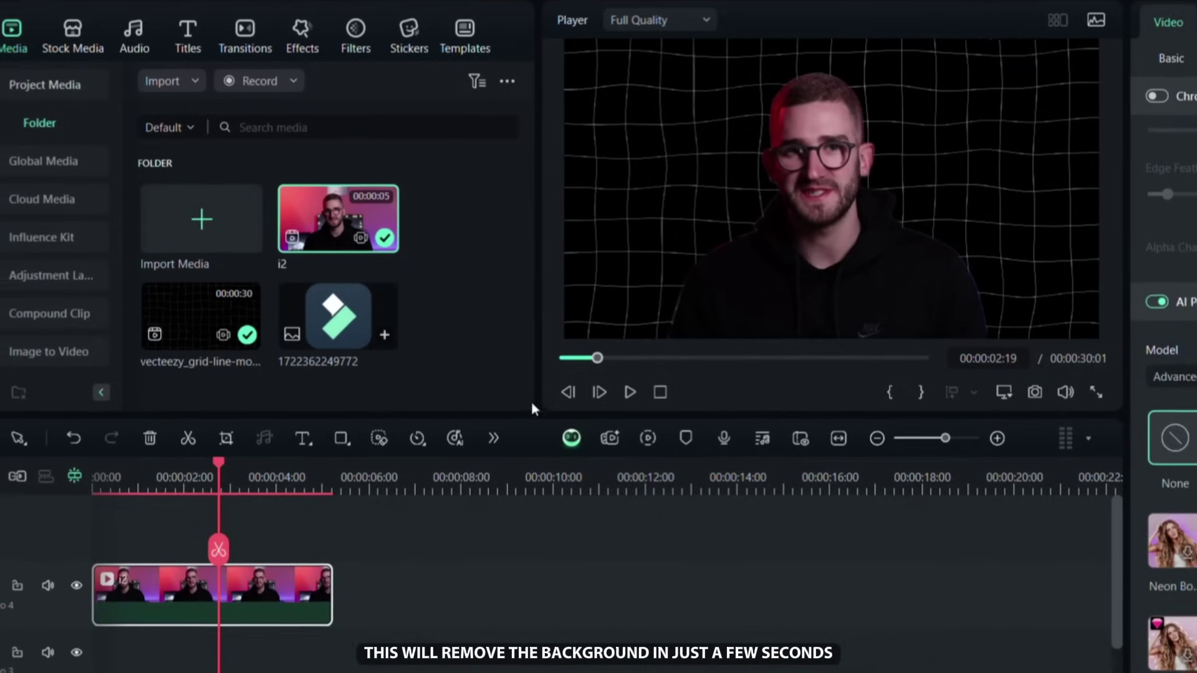
click(82, 526)
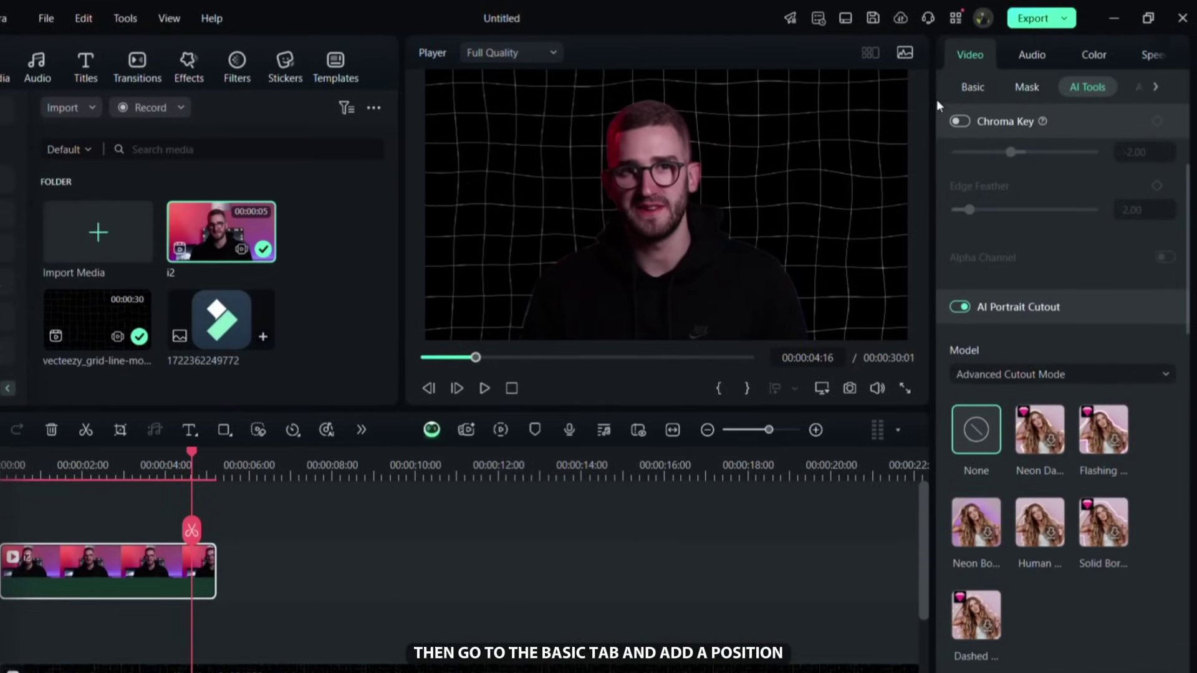
Step: Keyframe Position at 00:00:04:16, then shift Position Y at 00:00:05:04 so the presenter leaves frame
click(973, 87)
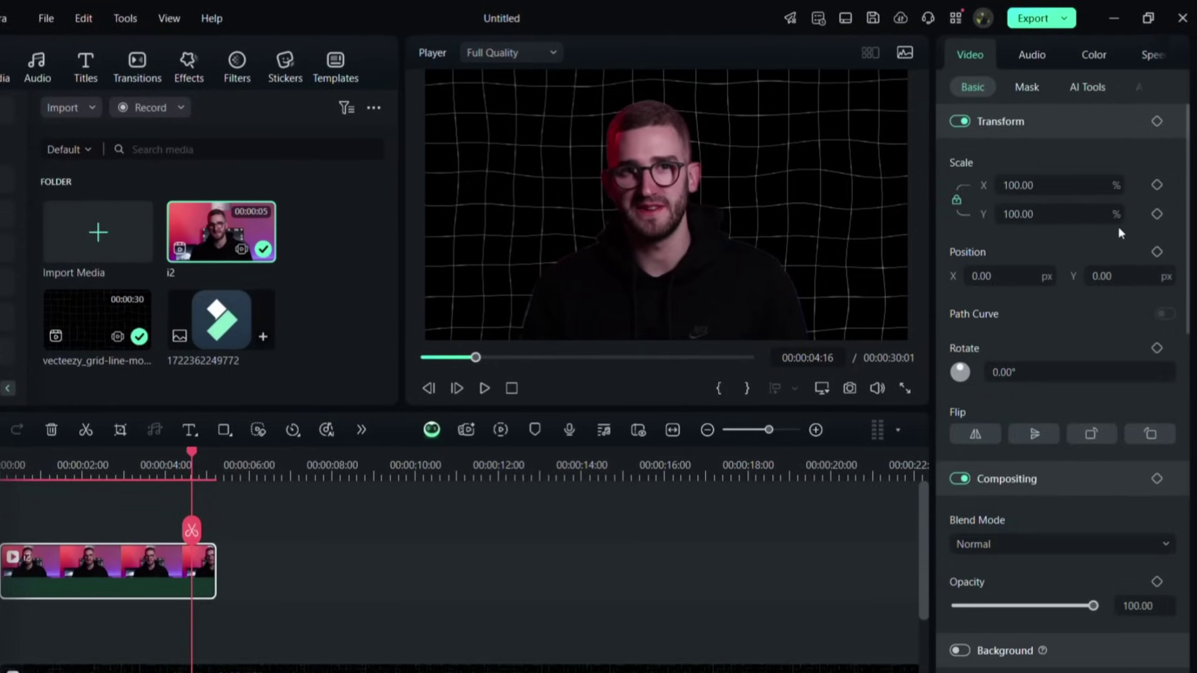
click(1157, 252)
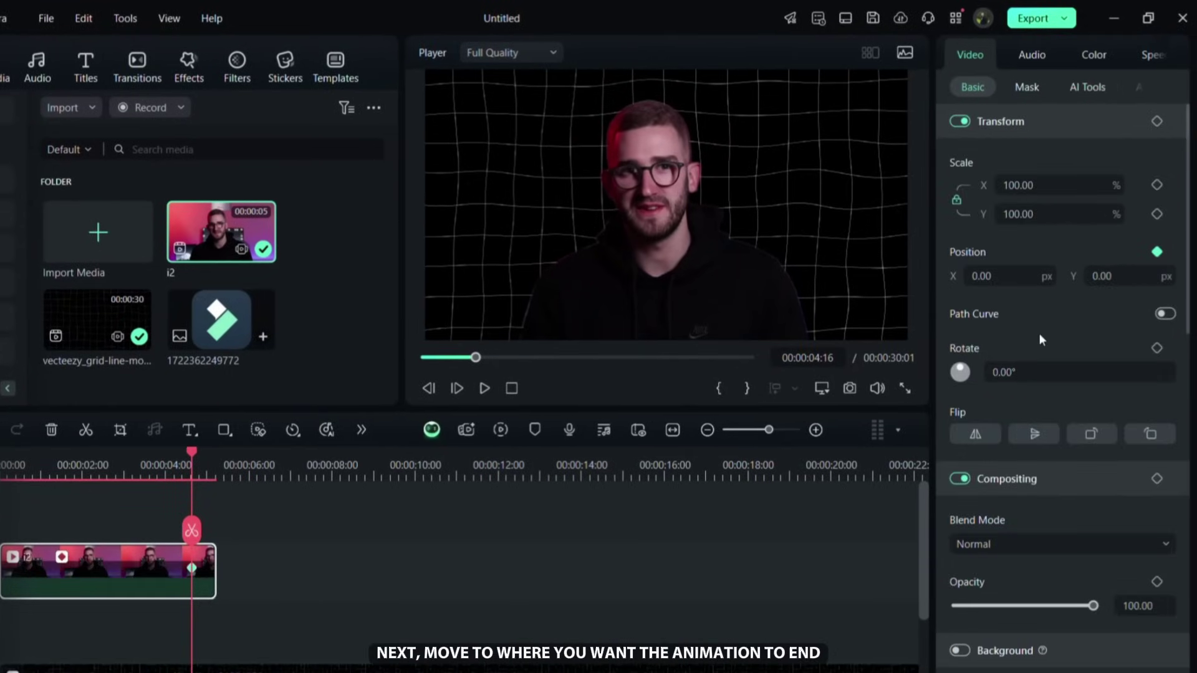
click(213, 477)
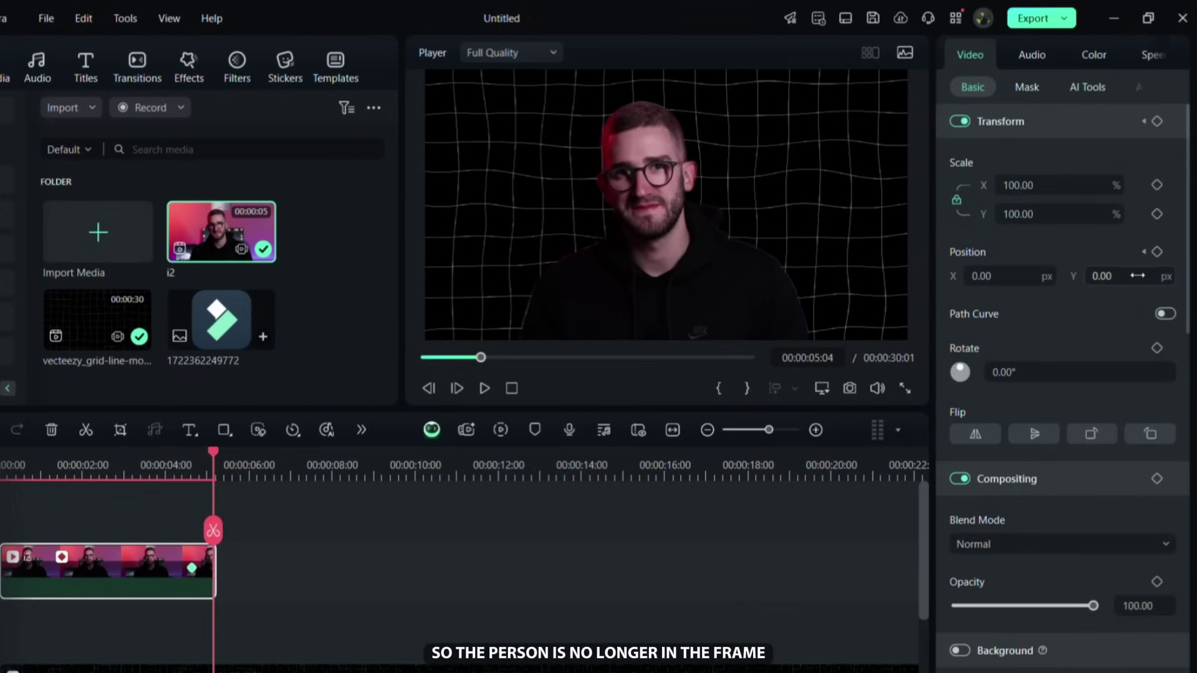
mouse_move(1136, 275)
mouse_down()
mouse_move(1104, 276)
mouse_move(1131, 275)
mouse_up()
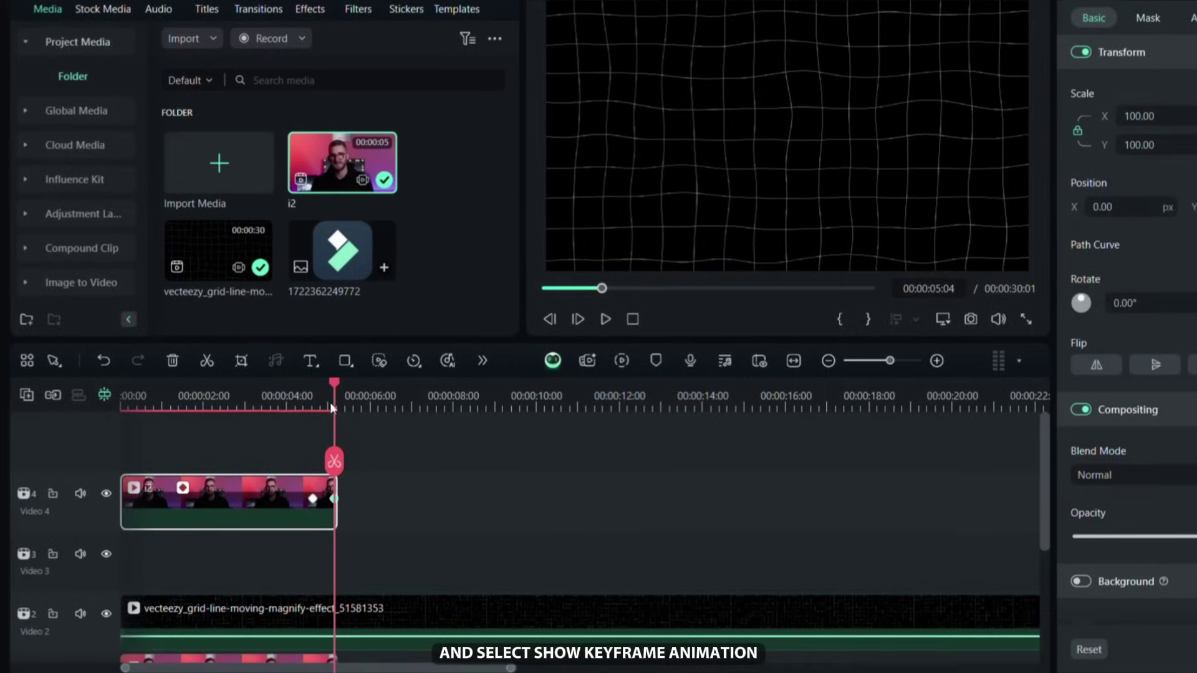
Step: Show the keyframe animation lanes for the top talking-head clip
right_click(259, 496)
scroll(332, 529, down, 2)
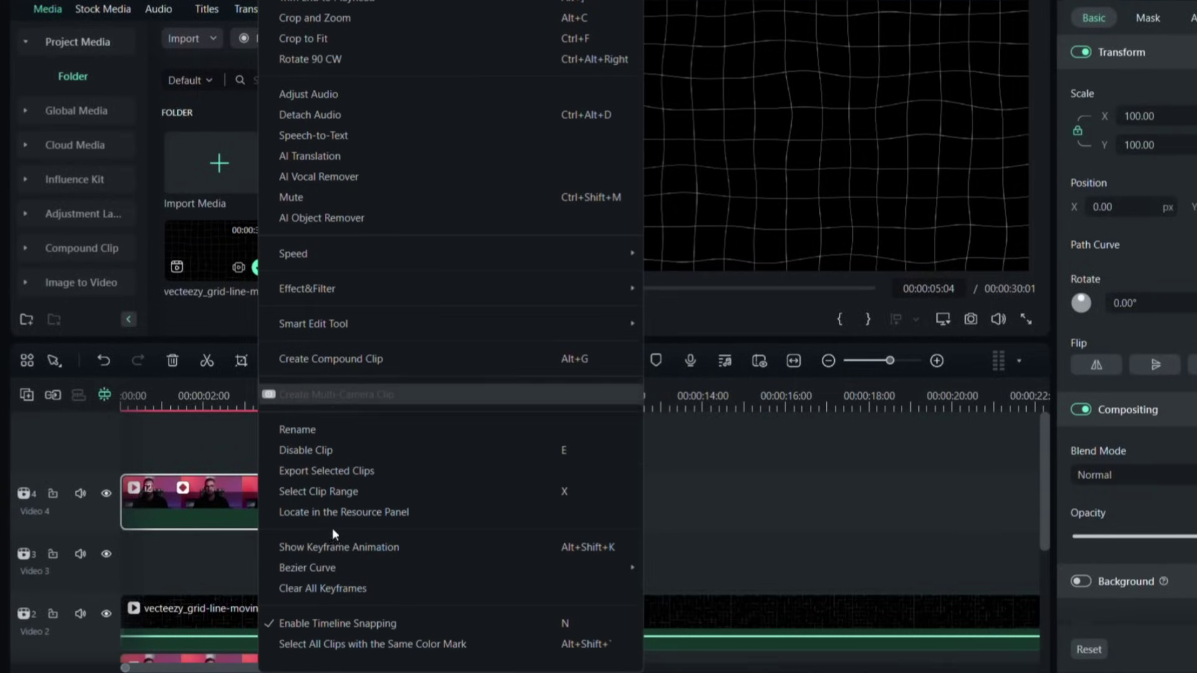
click(345, 558)
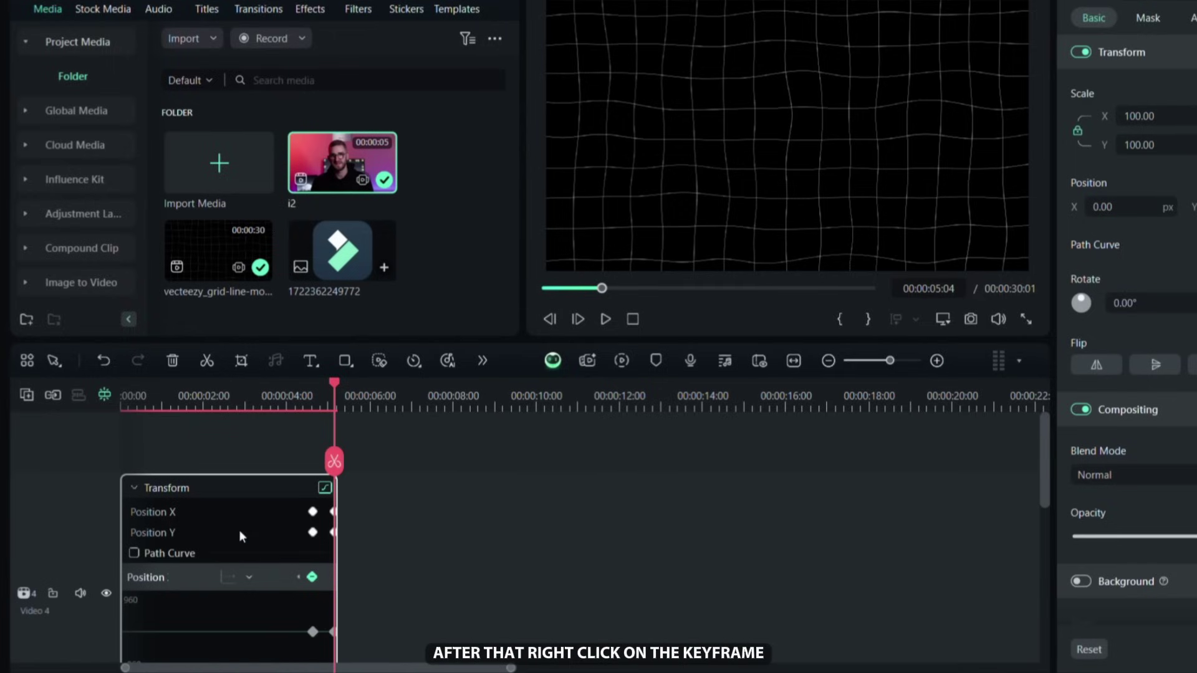
scroll(238, 531, down, 3)
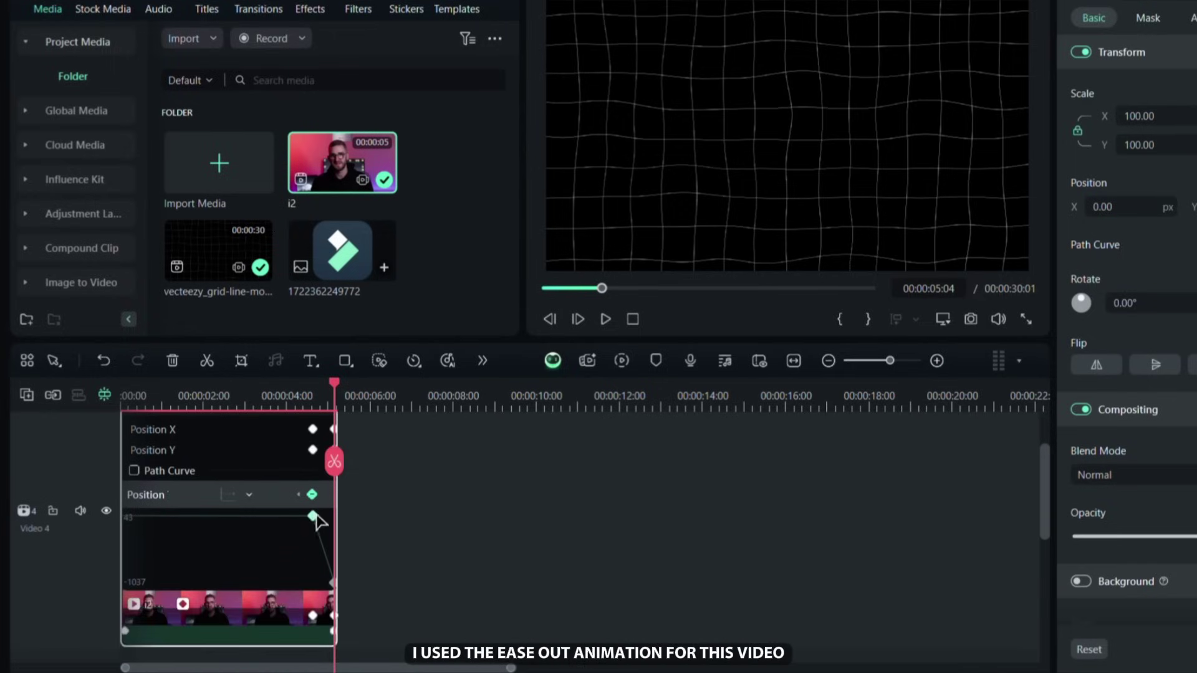
Step: Set the end Position keyframe to ease out, then hide the keyframe animation lanes
right_click(313, 518)
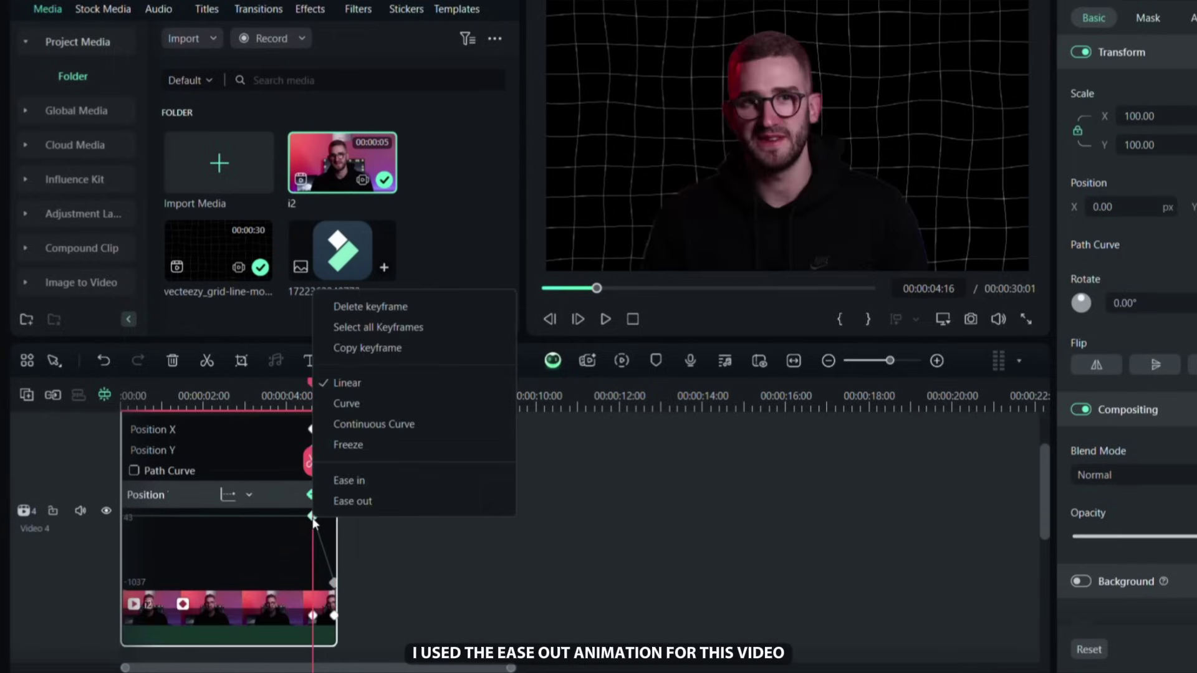
click(368, 502)
right_click(237, 616)
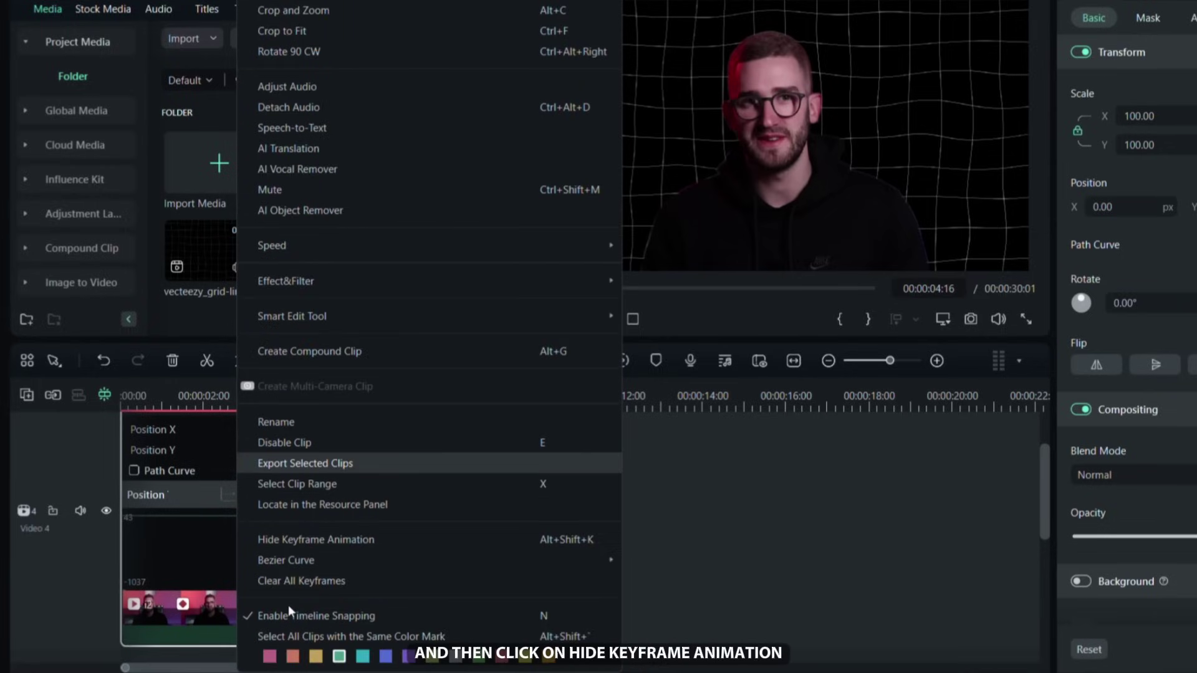
click(343, 539)
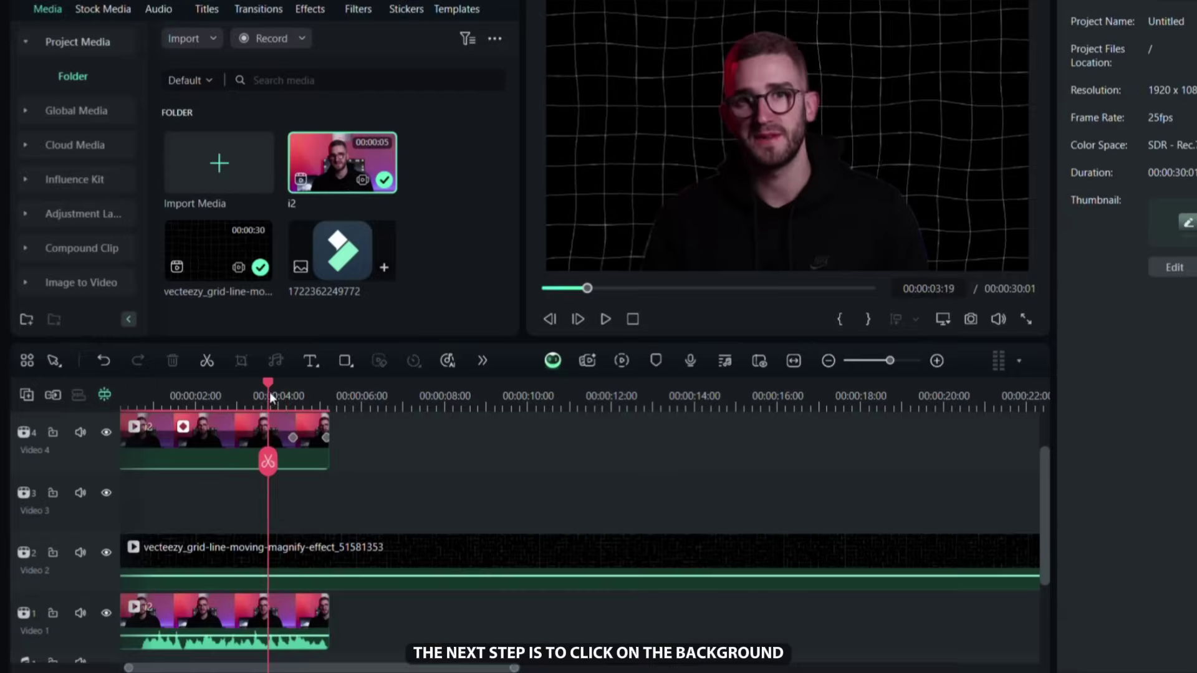
Step: Keyframe the grid clip's Opacity at 100 at 00:00:04:06 and 0 at 00:00:03:20, then preview it
drag(269, 391, 288, 392)
click(300, 552)
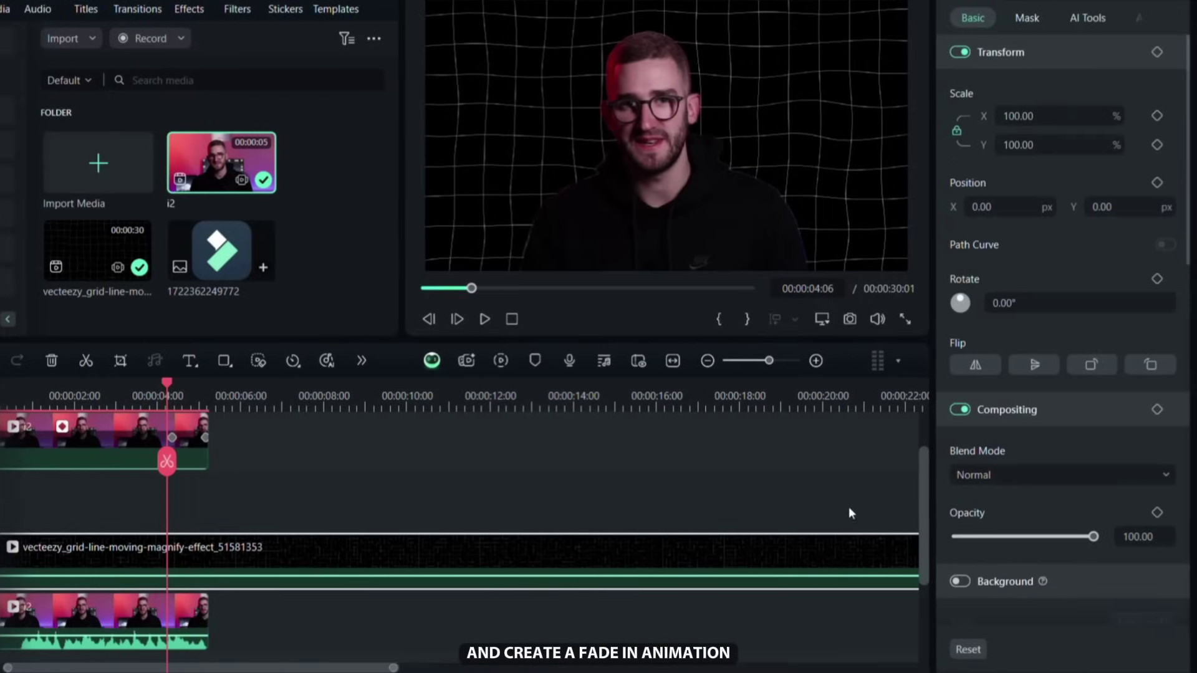
click(1160, 514)
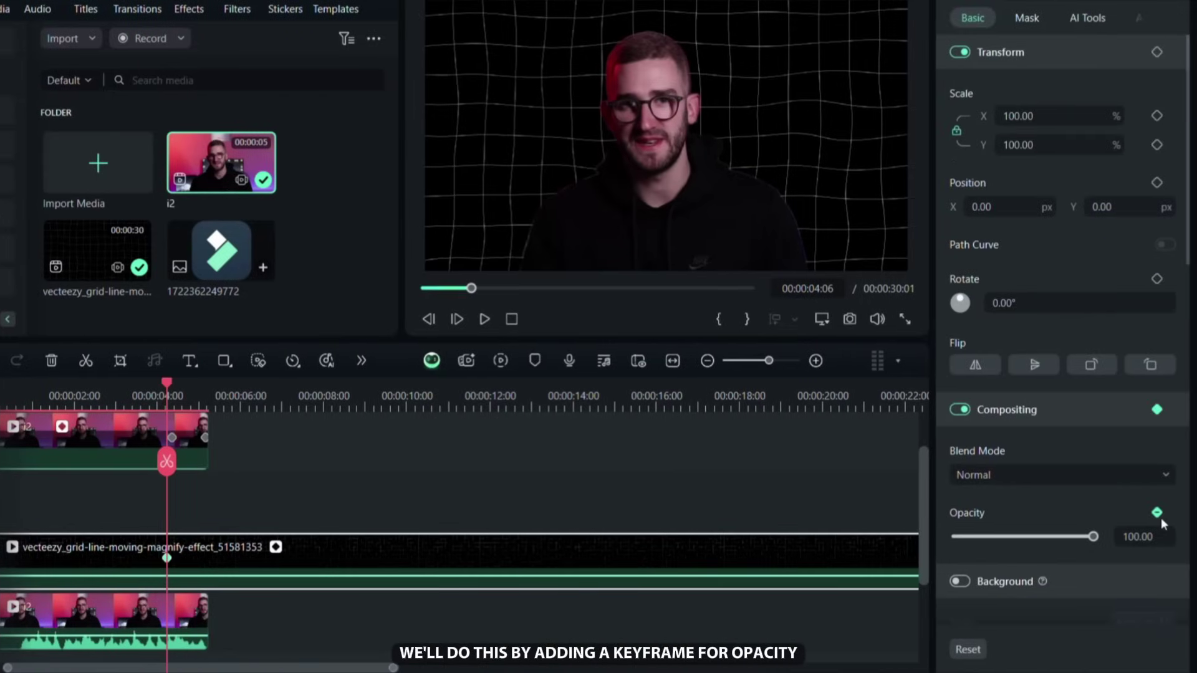
click(153, 480)
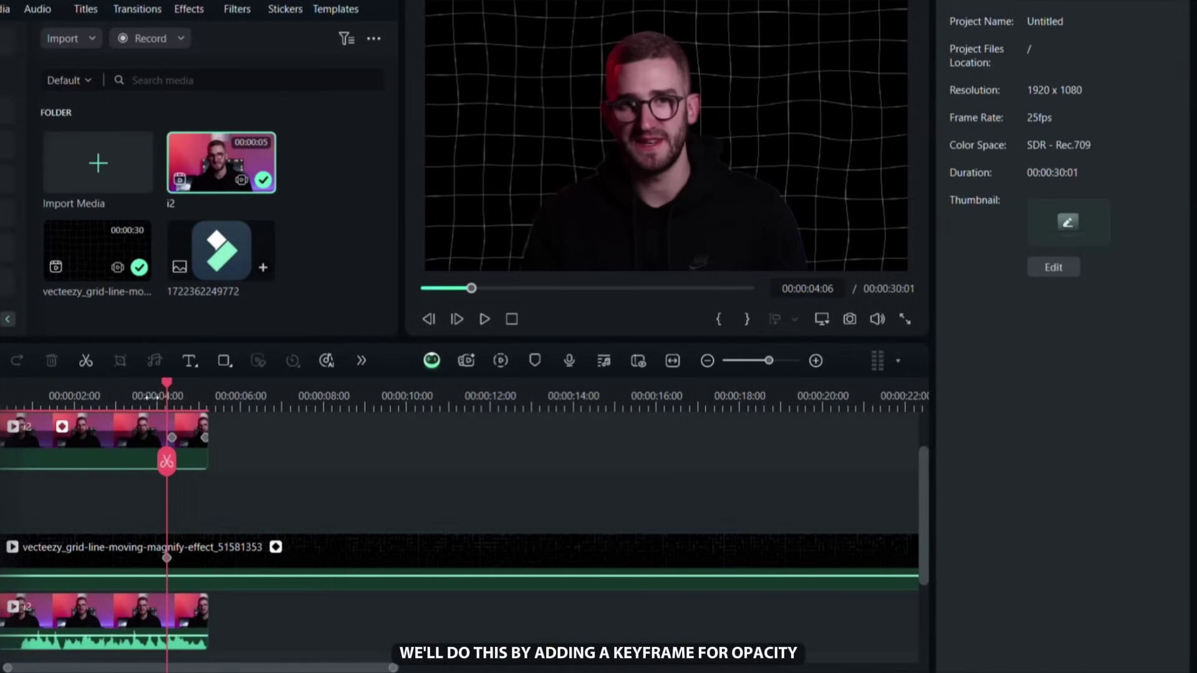
click(149, 398)
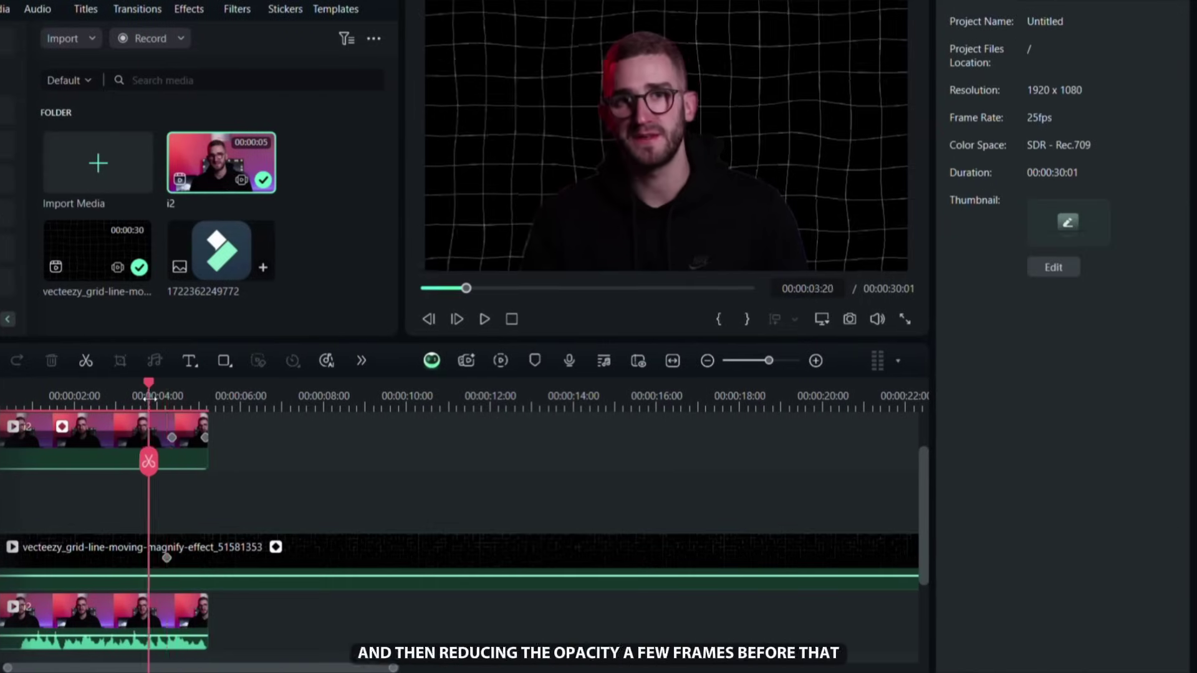
click(313, 576)
drag(1098, 537, 956, 537)
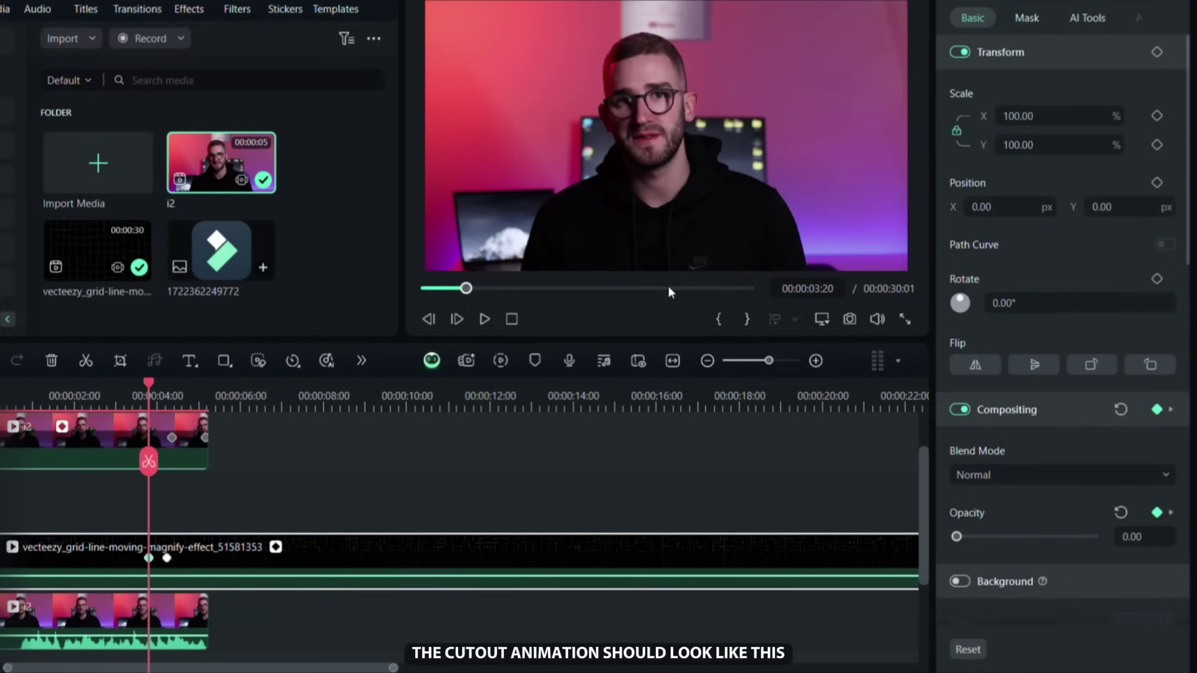
click(482, 319)
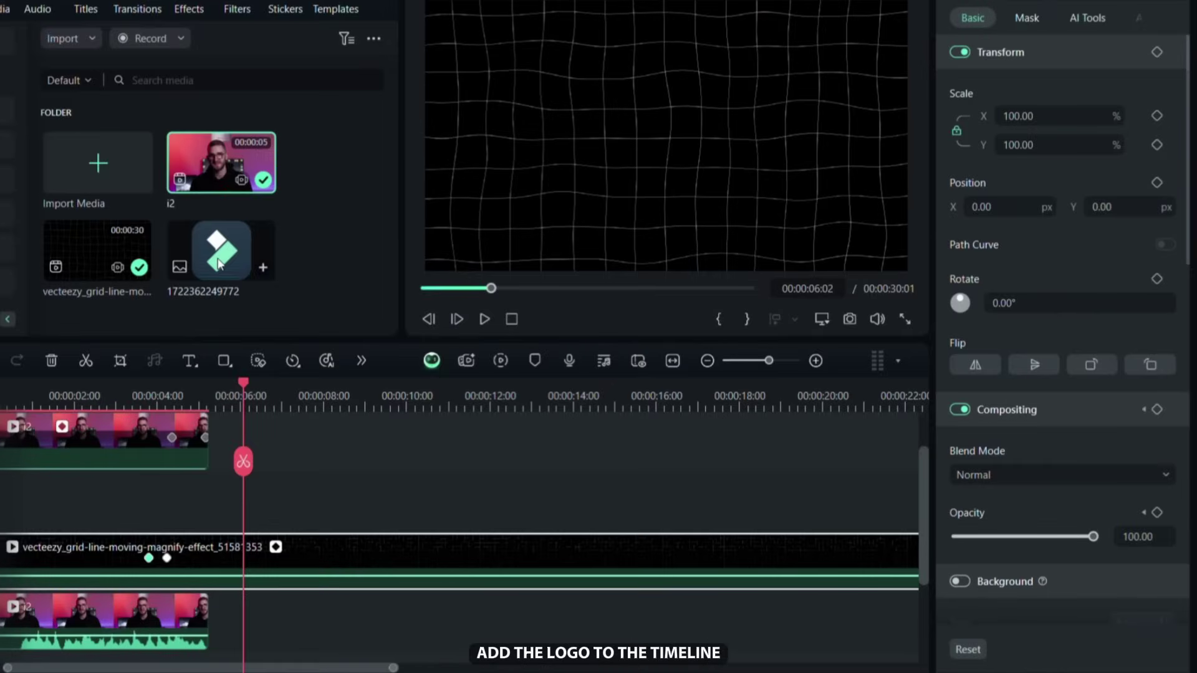
Step: Place the logo after the cutout on Video 4, trim it to about 2 s, scale 47%, opacity 87
drag(218, 264, 224, 446)
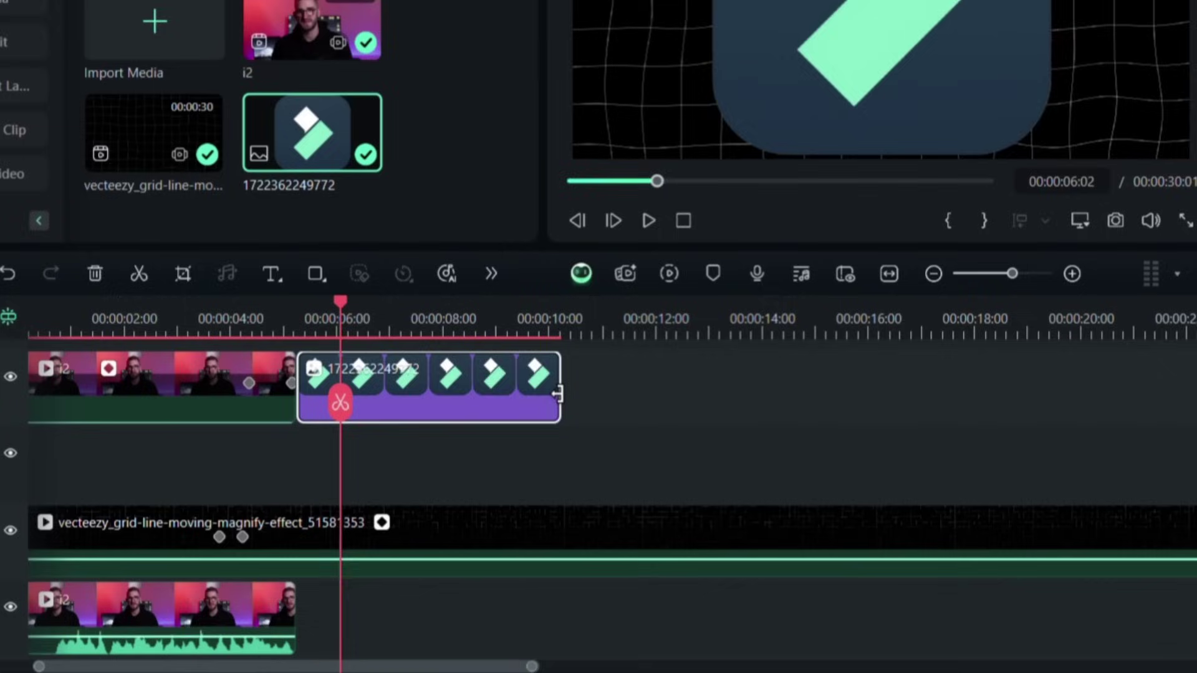
drag(414, 449, 296, 444)
drag(410, 377, 402, 376)
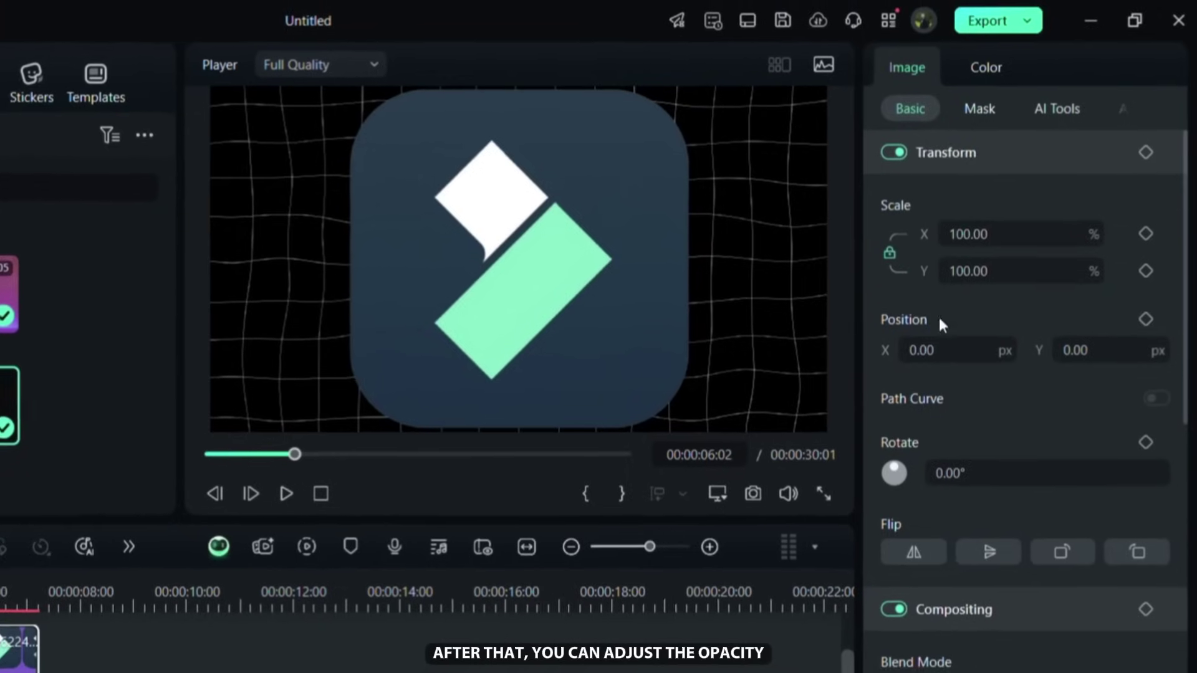
mouse_move(1027, 247)
mouse_down()
mouse_move(1015, 247)
mouse_move(1027, 247)
mouse_up()
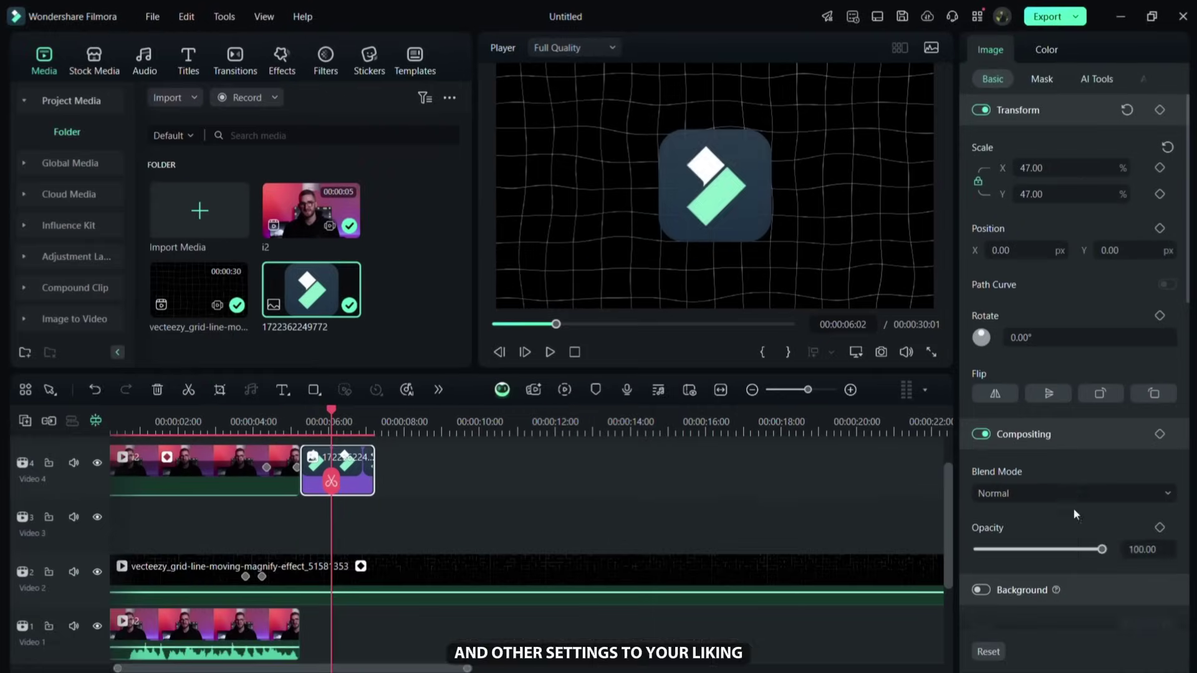
drag(1102, 550, 1087, 557)
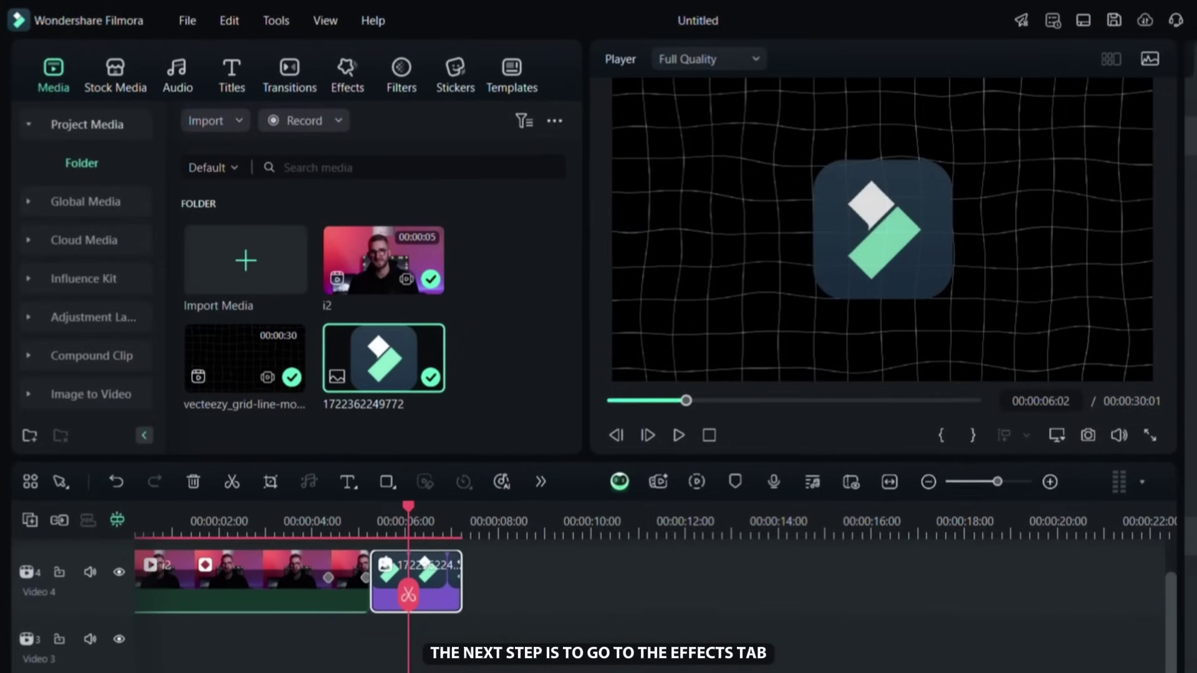
Step: Drag Basic 3D from Video Effects > Basic onto the logo clip on Video 4
click(366, 86)
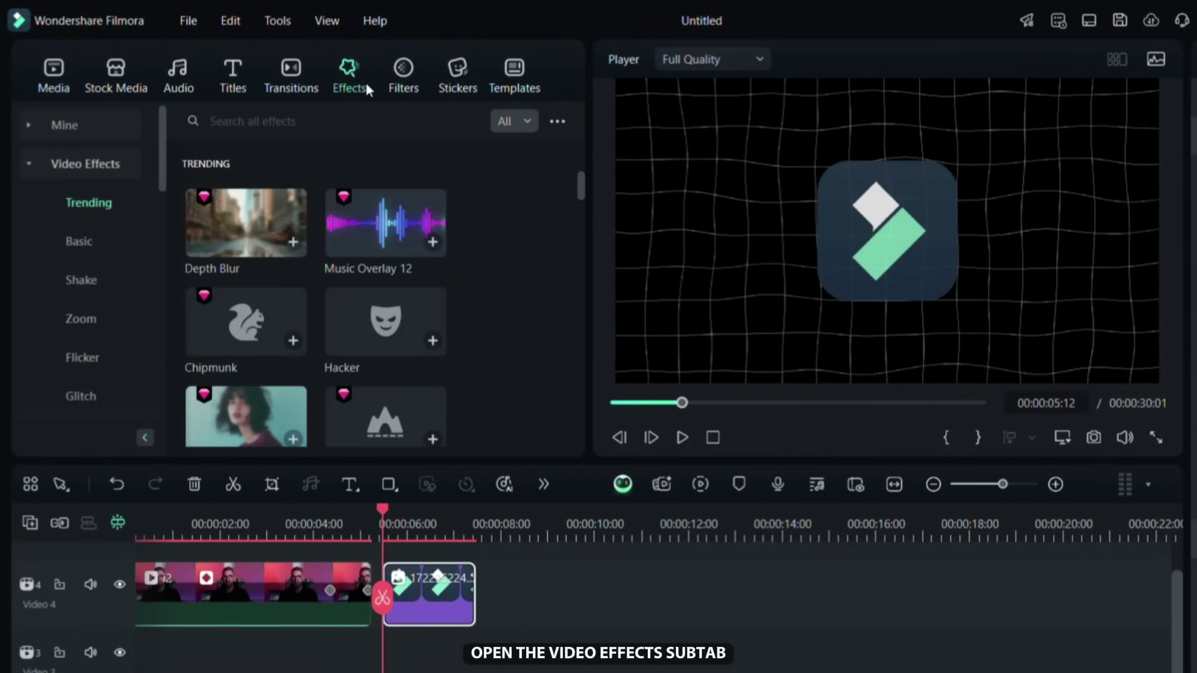
click(86, 240)
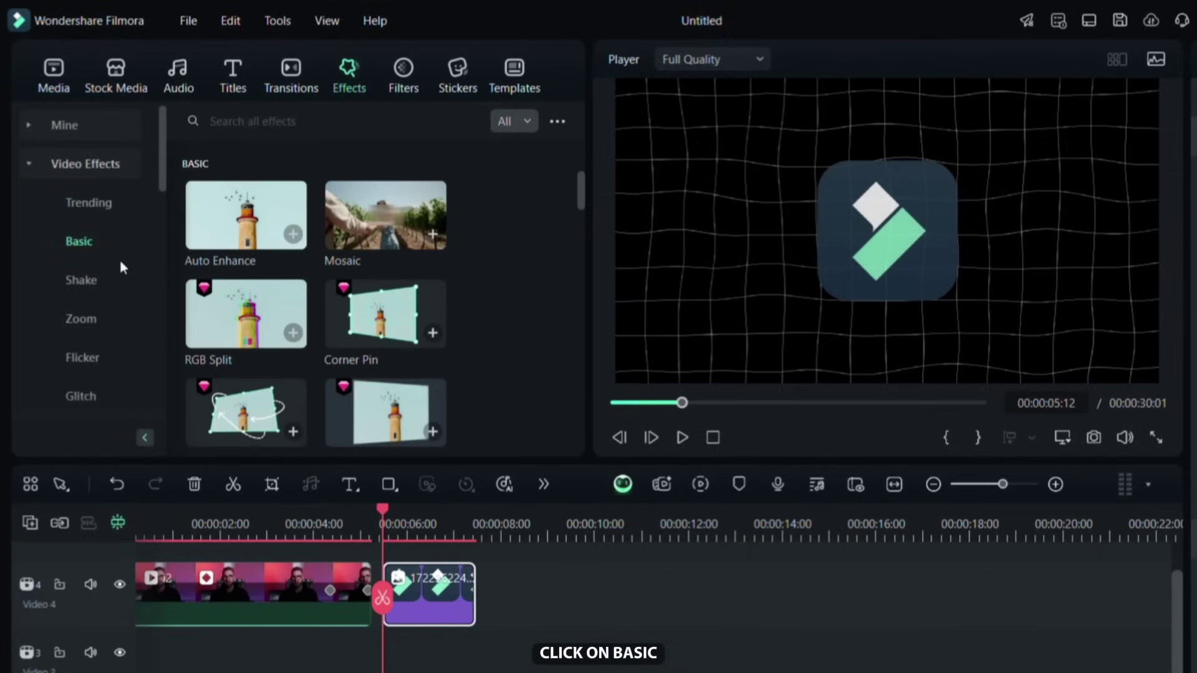
scroll(253, 361, down, 2)
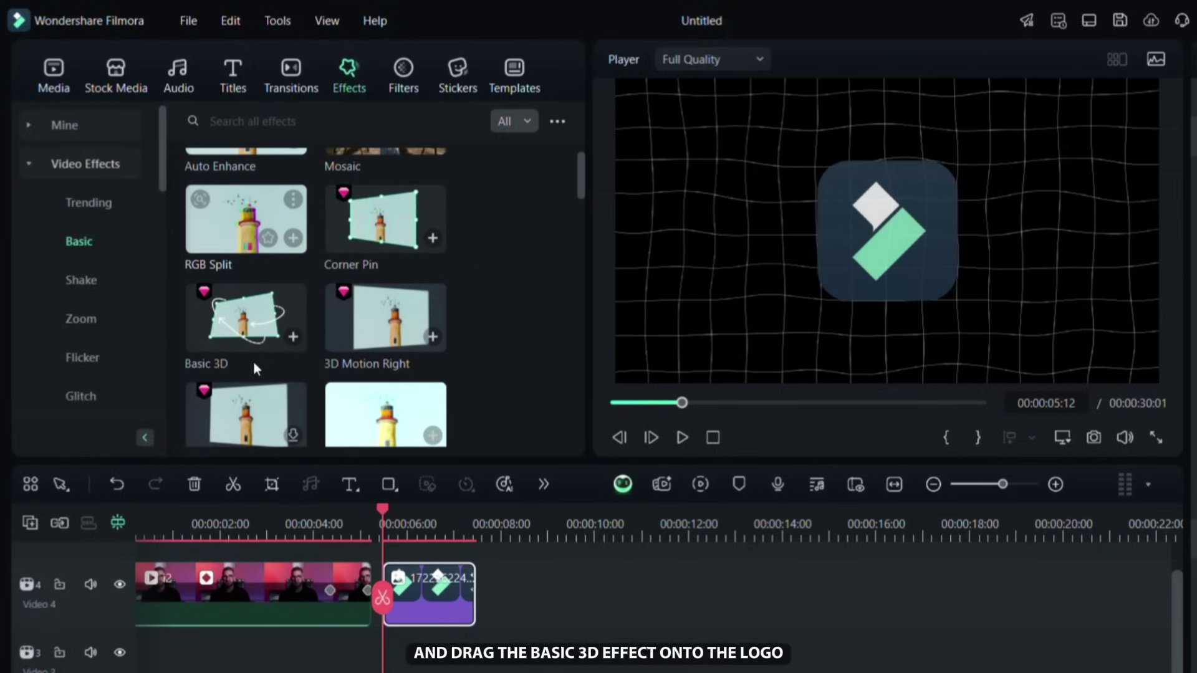
drag(253, 361, 439, 611)
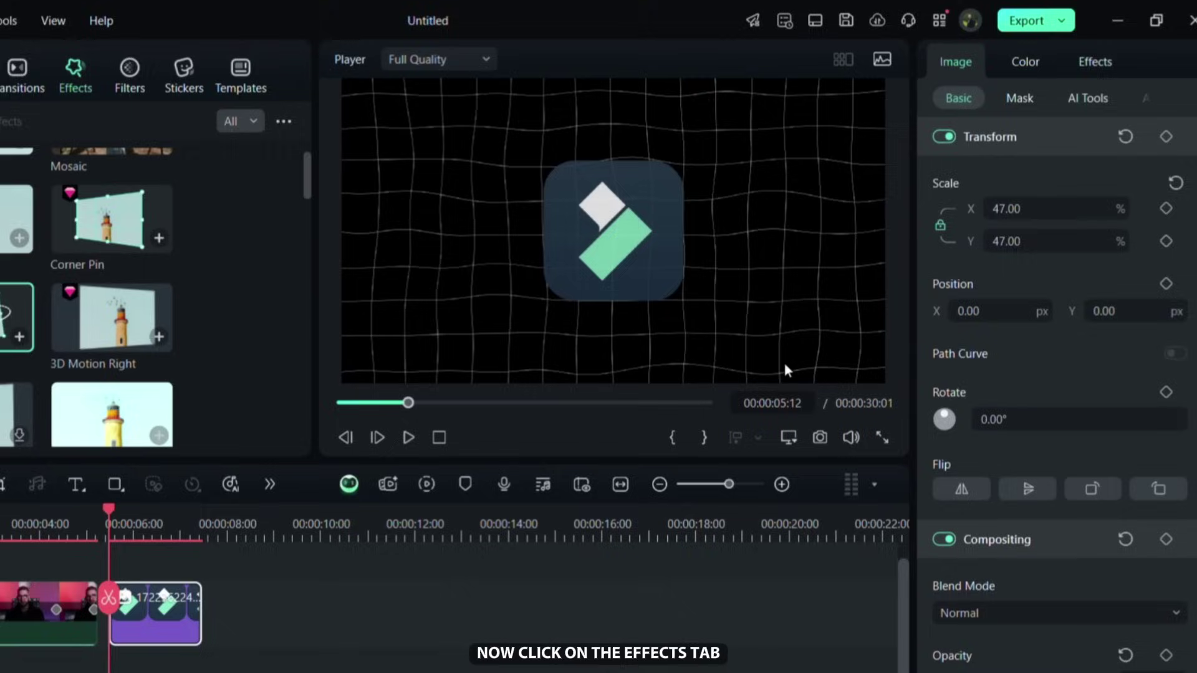
Step: Keyframe the logo's Basic 3D Rotate from 0° at clip start to 360° at clip end
click(1073, 65)
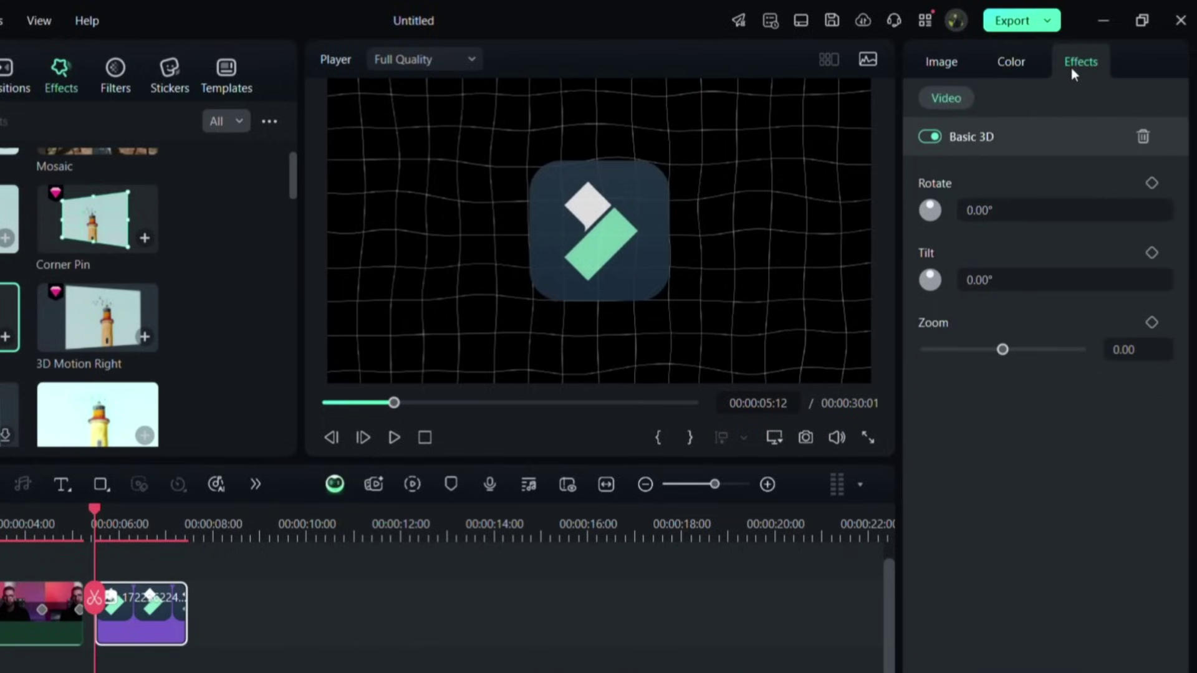
click(1151, 183)
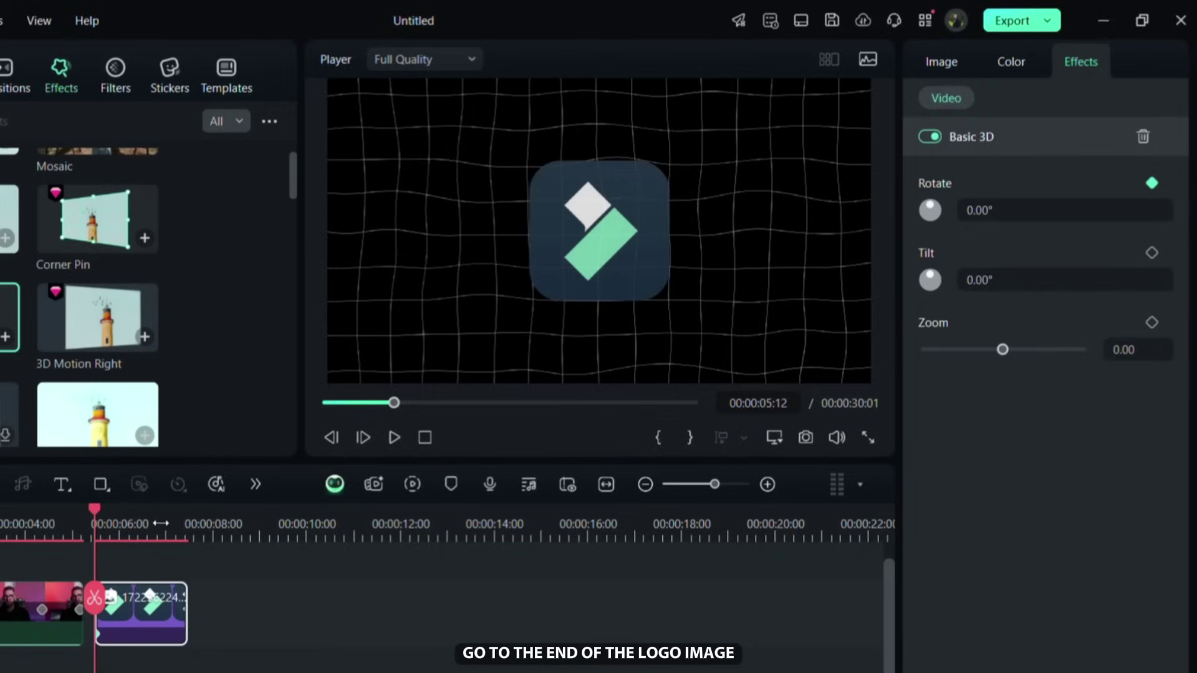
drag(163, 529, 194, 538)
click(1004, 212)
text(360)
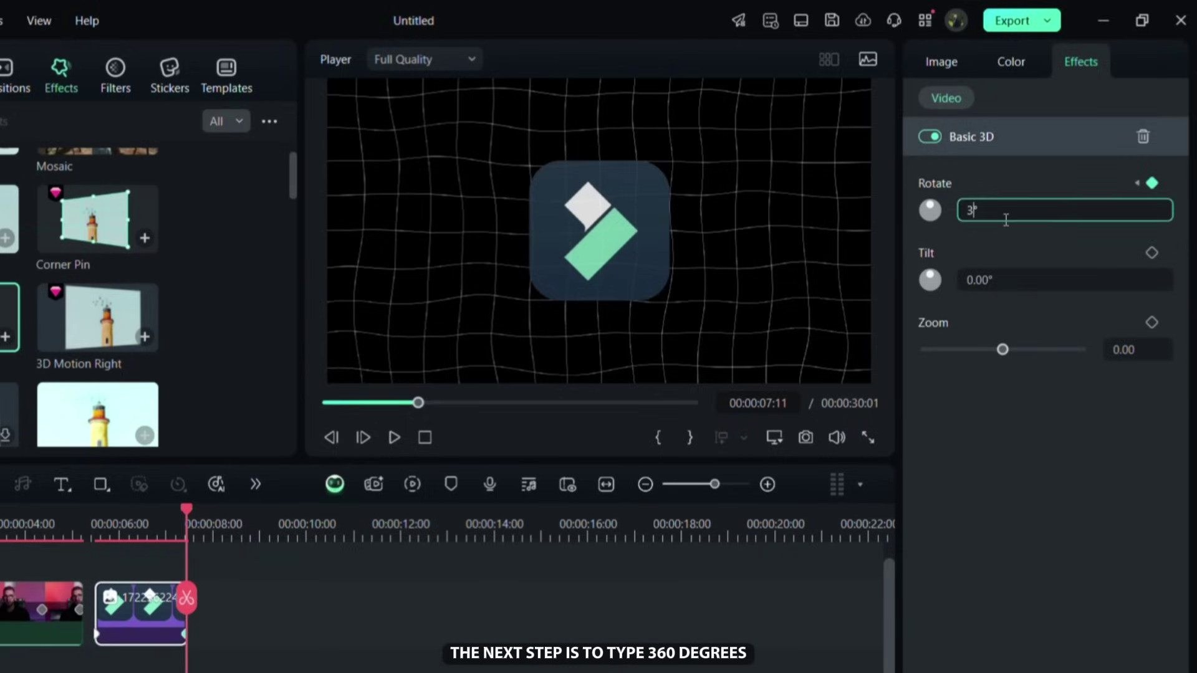
key(Return)
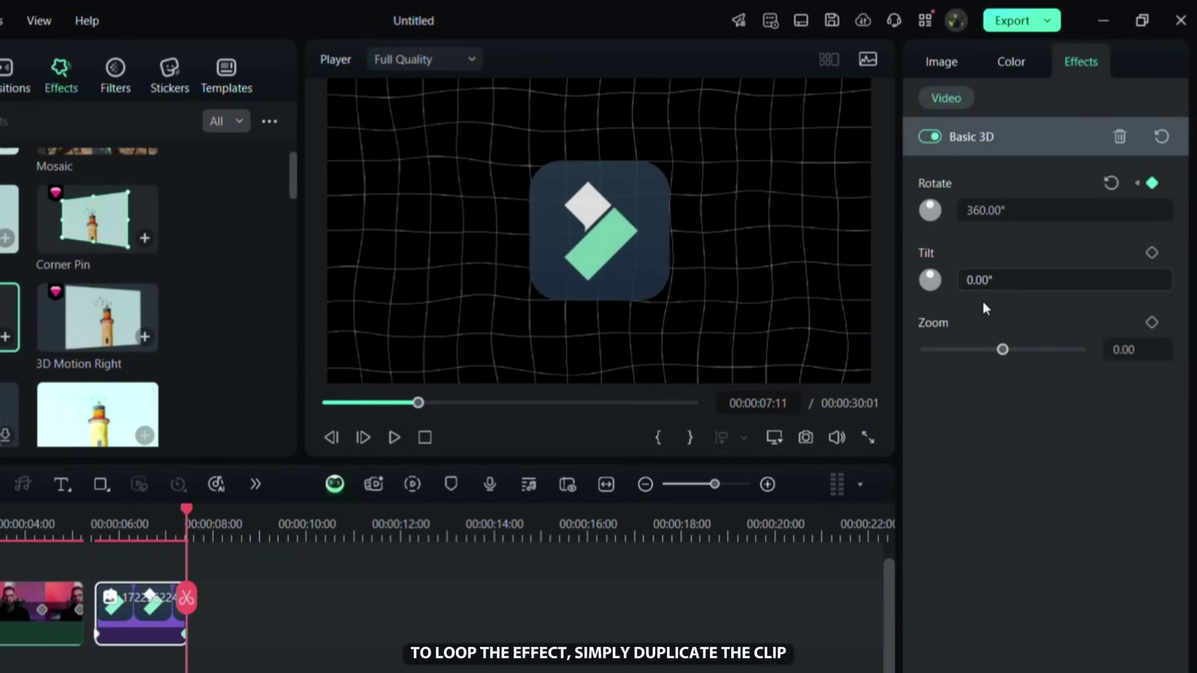
Step: Copy the logo clip and paste the duplicate directly after the original on the timeline
click(226, 598)
right_click(125, 619)
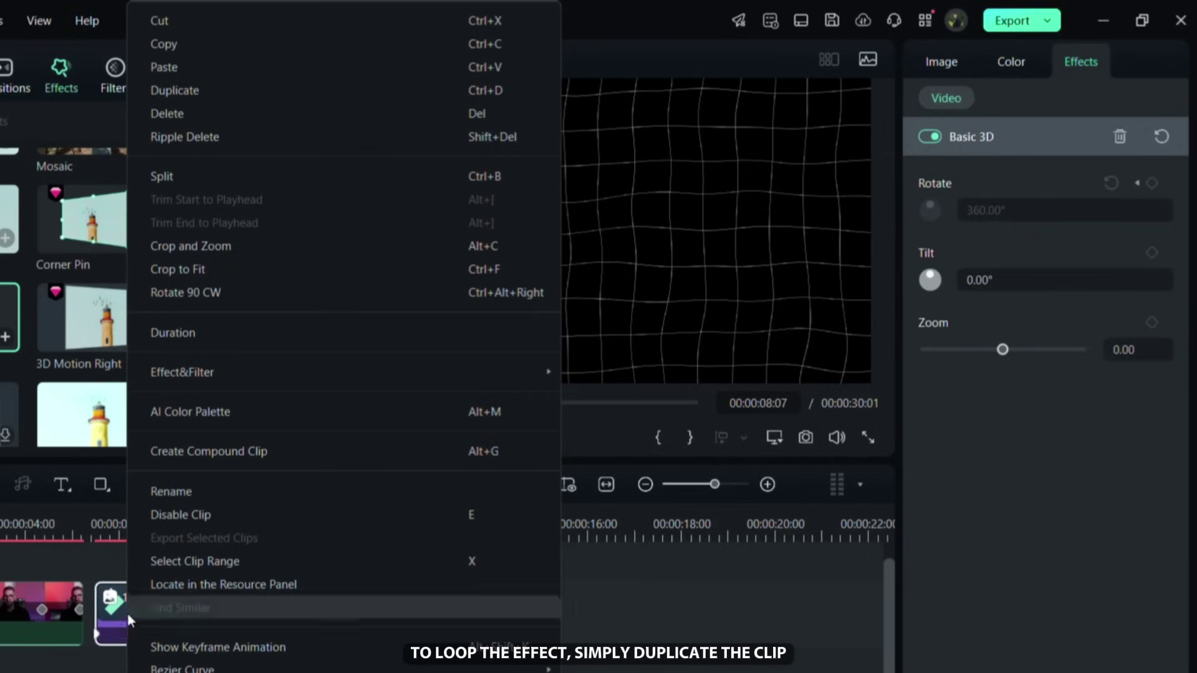
click(208, 44)
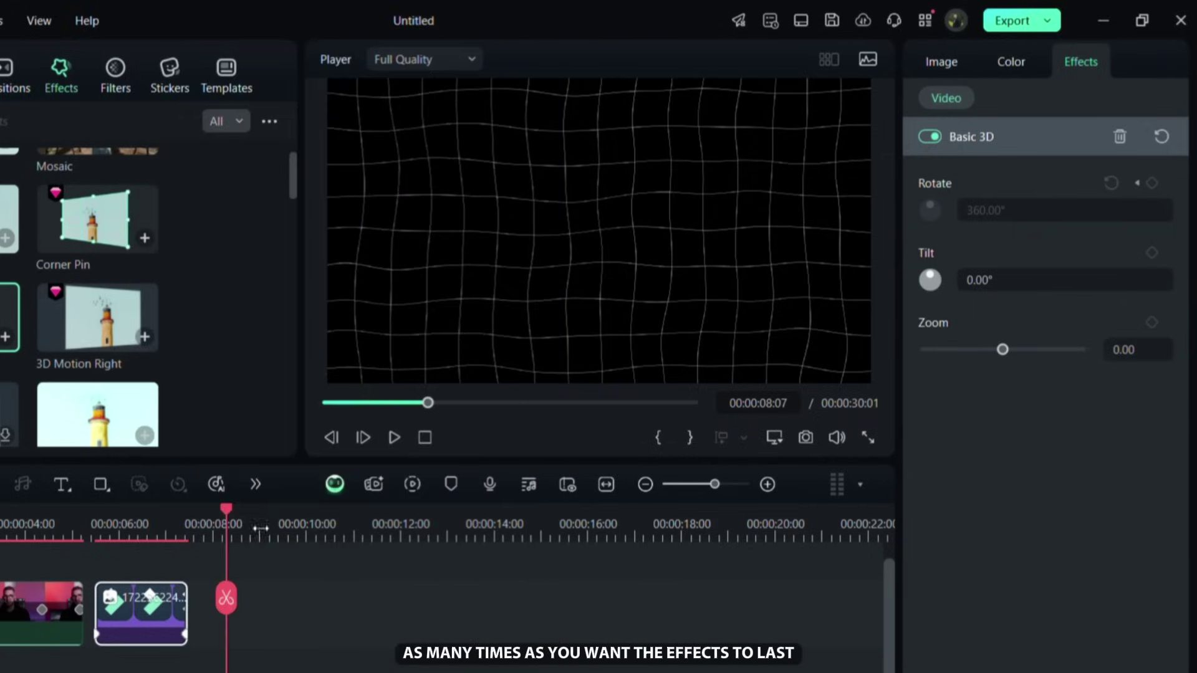
right_click(267, 612)
click(376, 65)
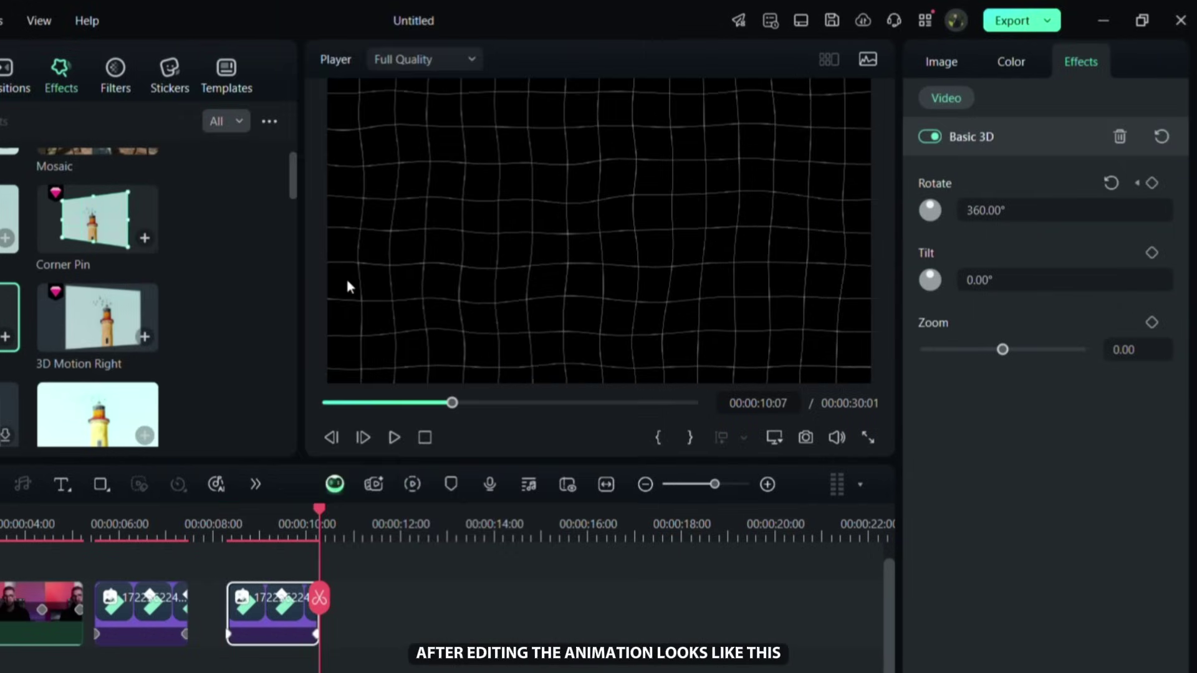
drag(263, 628, 226, 627)
click(86, 532)
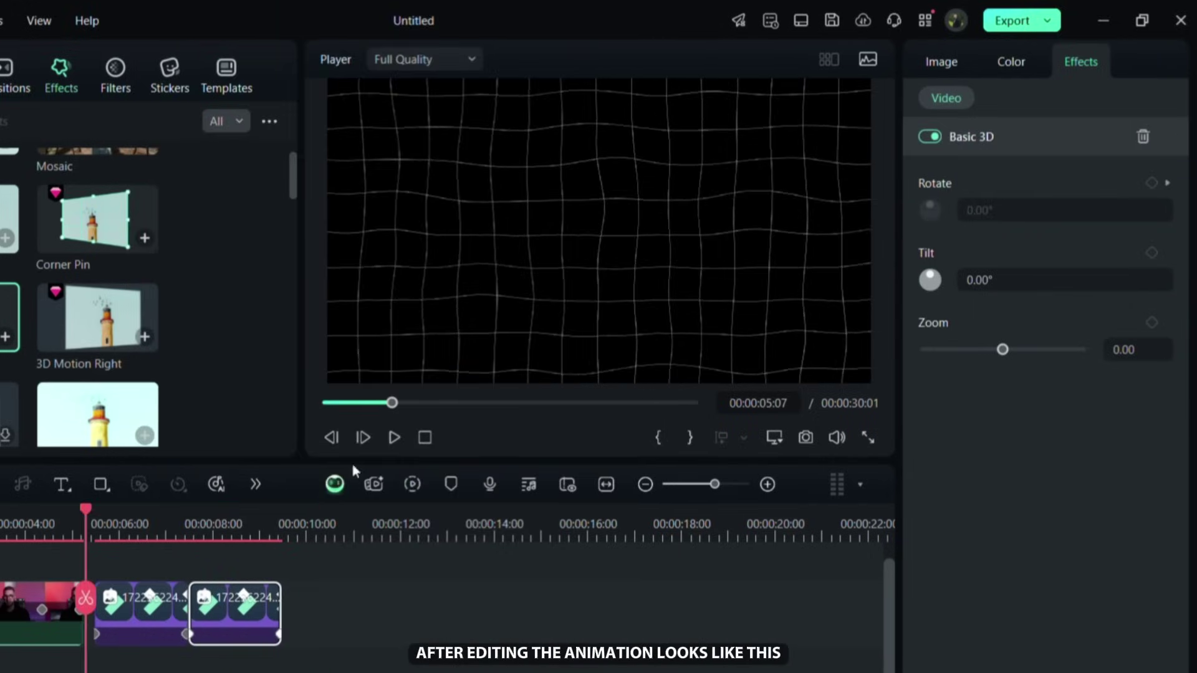